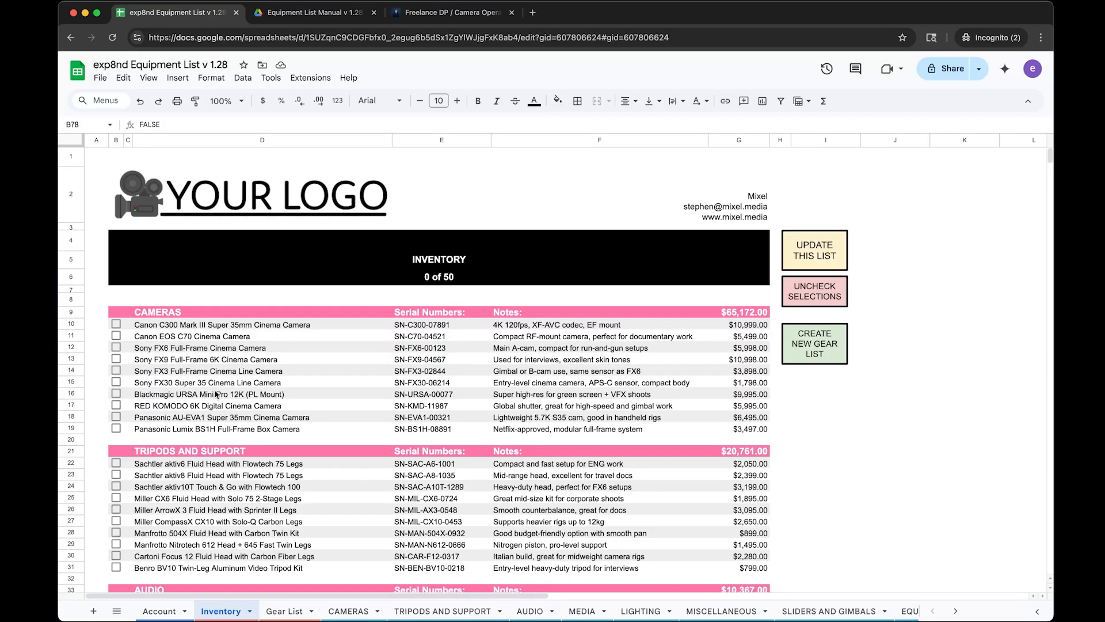
On the Account sheet, fill the Page Header Color cell with the custom hot pink and the Title Head Color cell with the lighter custom pink.
{"action": "left_click", "coordinate": [160, 611]}
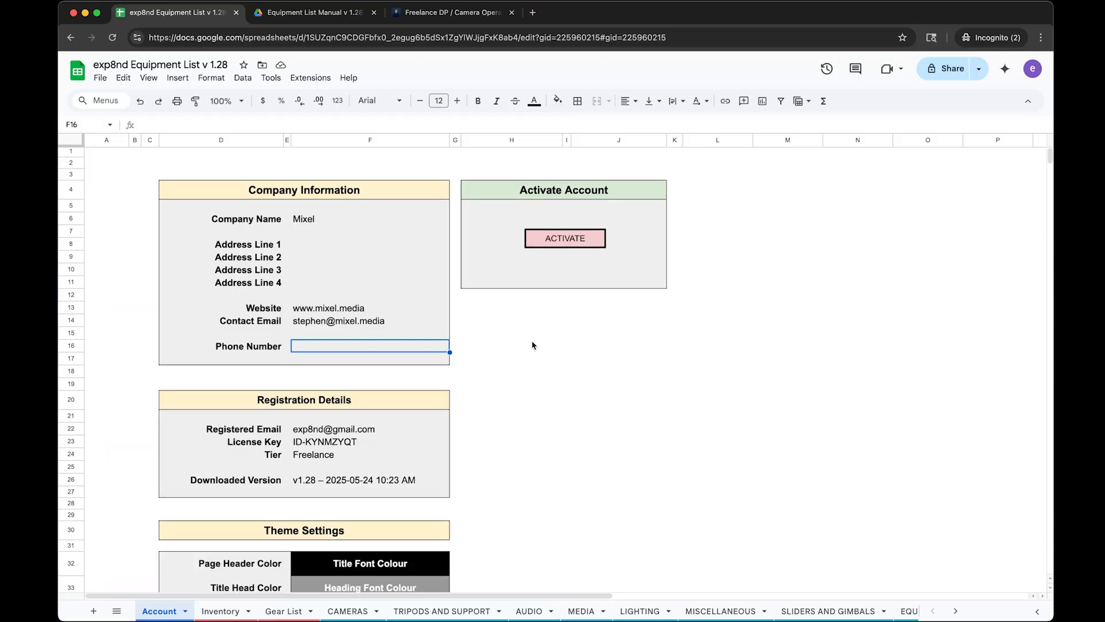
{"action": "scroll", "coordinate": [533, 345], "scroll_direction": "down", "scroll_amount": 5}
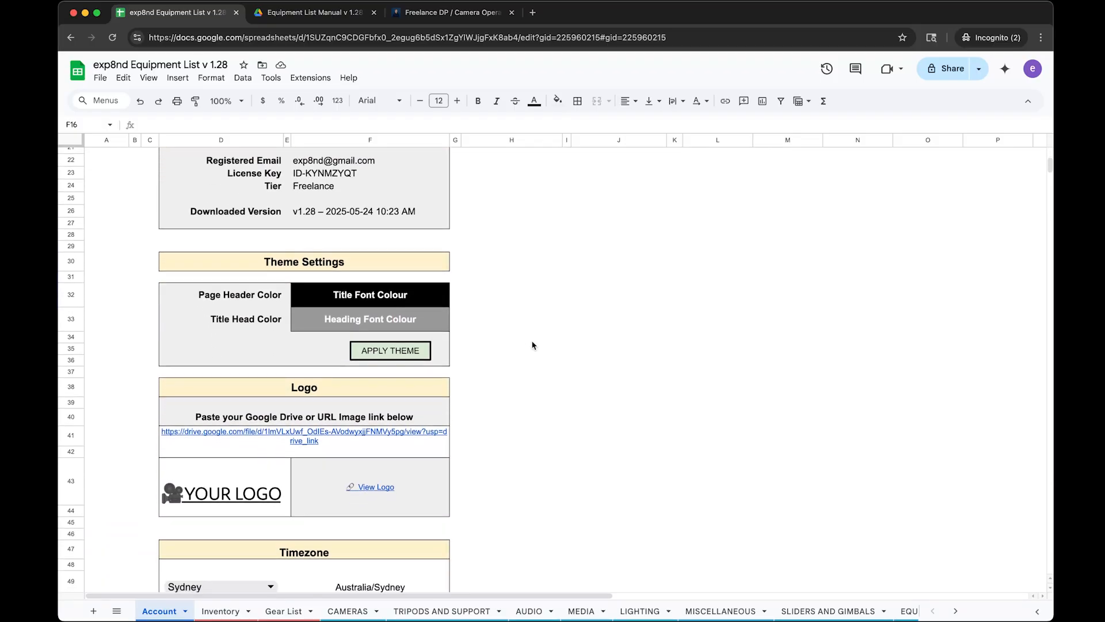
{"action": "left_click", "coordinate": [429, 298]}
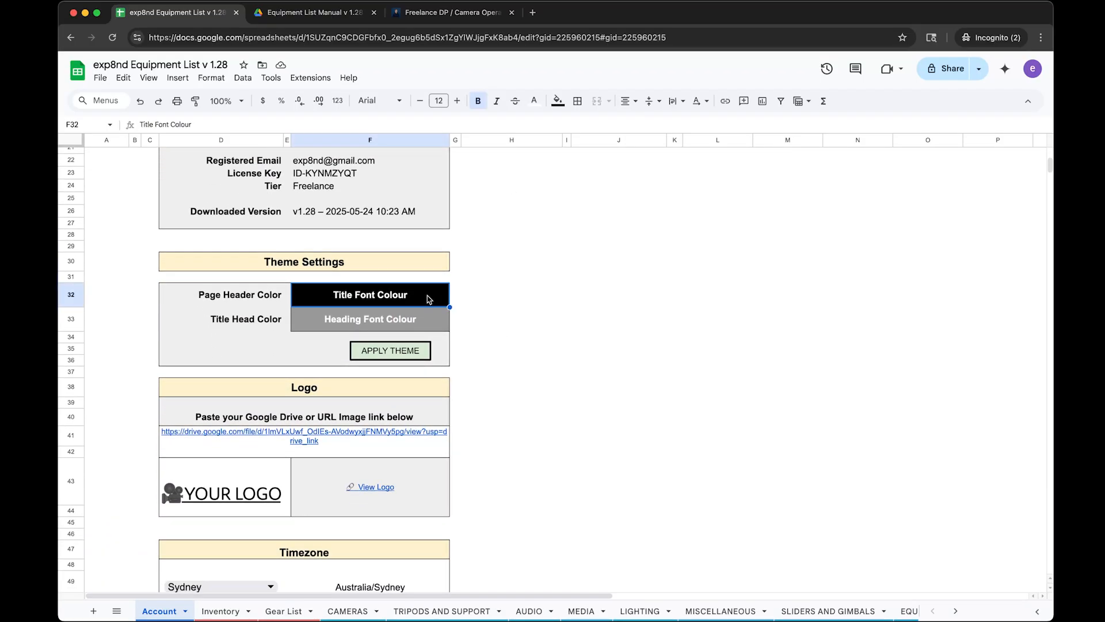
{"action": "left_click", "coordinate": [557, 101]}
{"action": "left_click", "coordinate": [575, 268]}
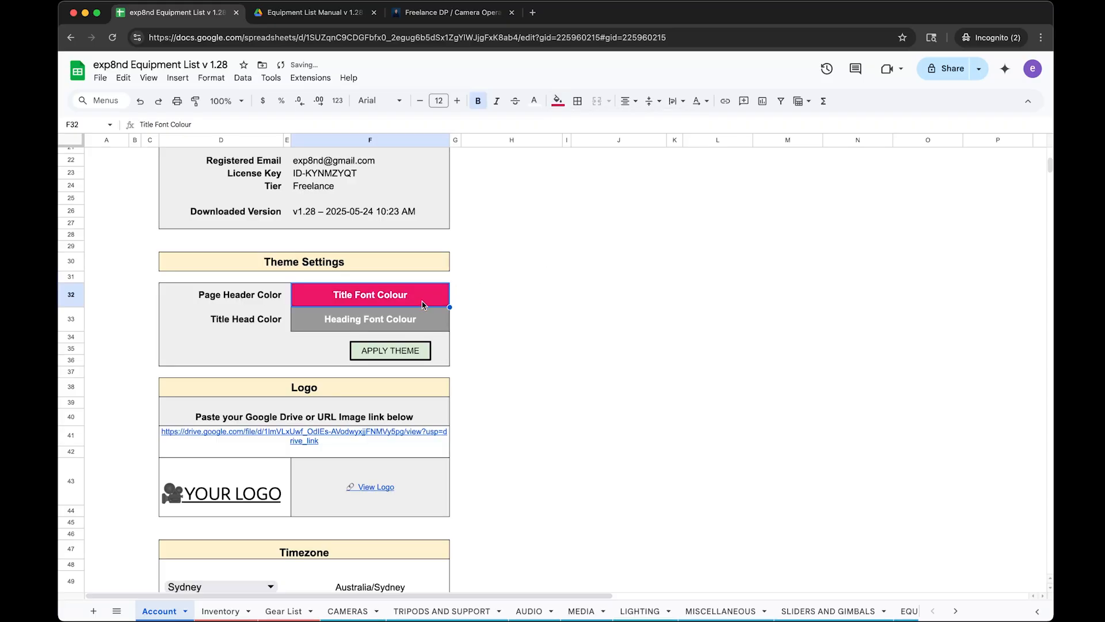
{"action": "left_click", "coordinate": [423, 322]}
{"action": "left_click", "coordinate": [557, 101]}
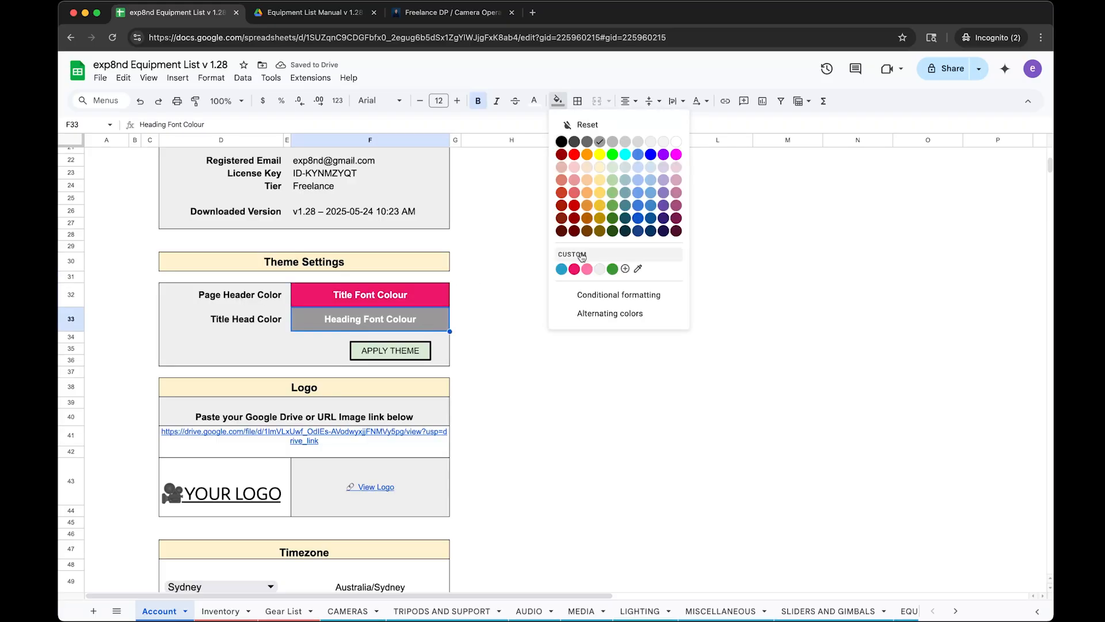
{"action": "left_click", "coordinate": [586, 269]}
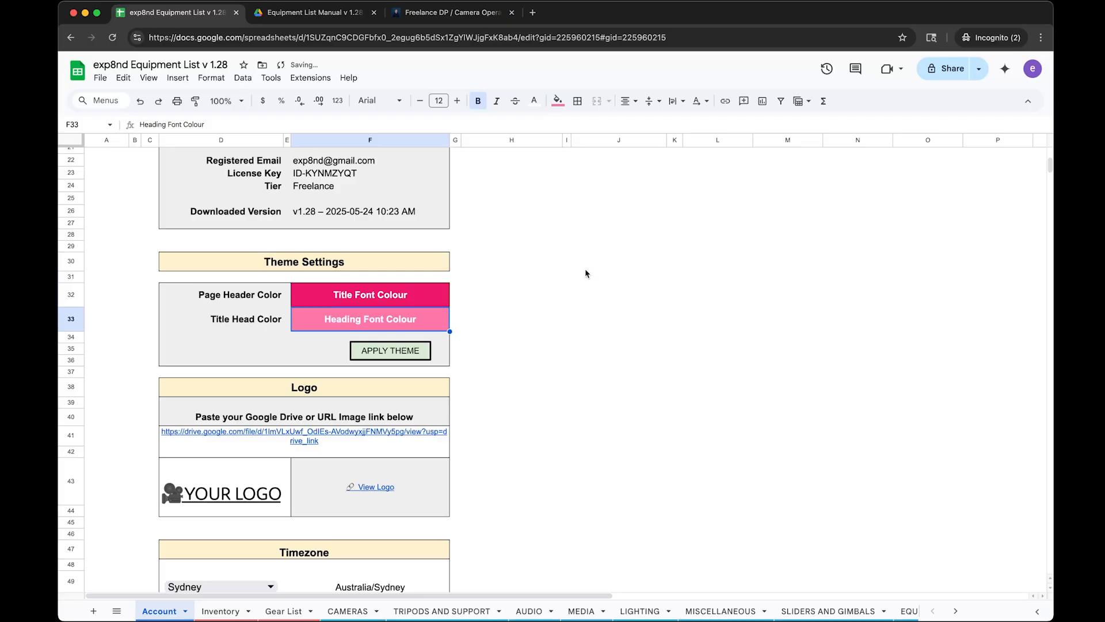
Copy the image address of the Mixel logo from the open mixel.media web page.
{"action": "left_click", "coordinate": [253, 481]}
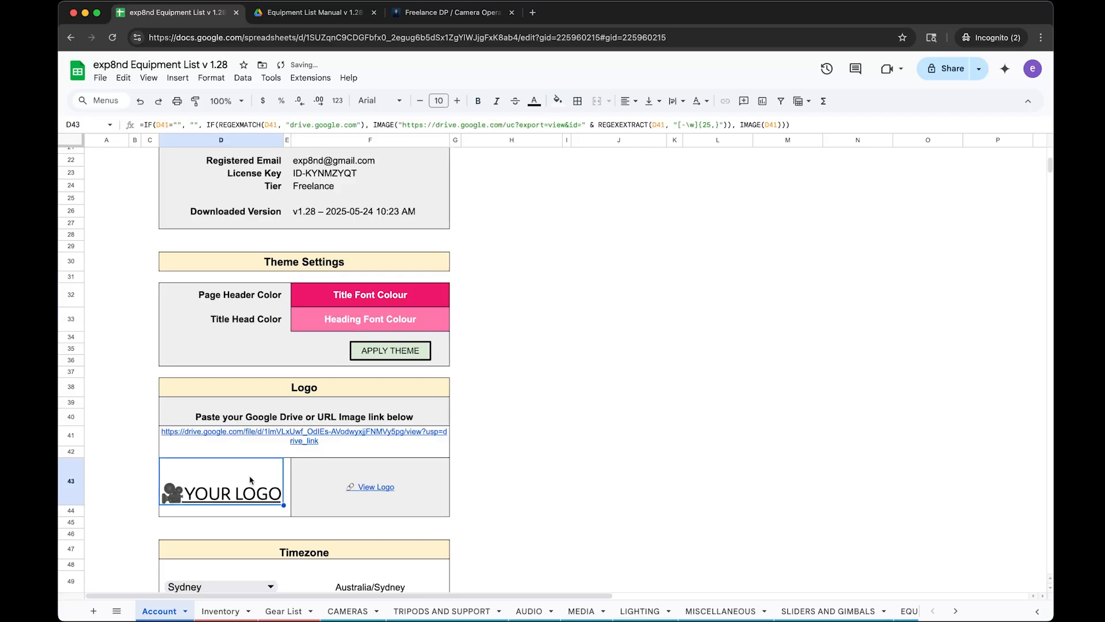
{"action": "left_click", "coordinate": [465, 17]}
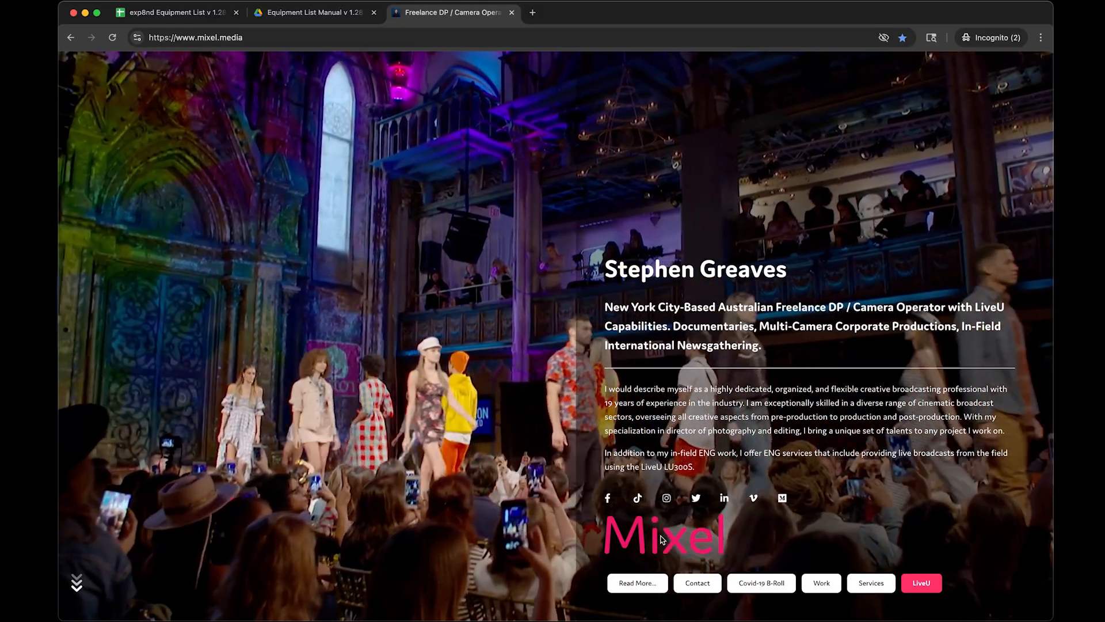
{"action": "right_click", "coordinate": [662, 521]}
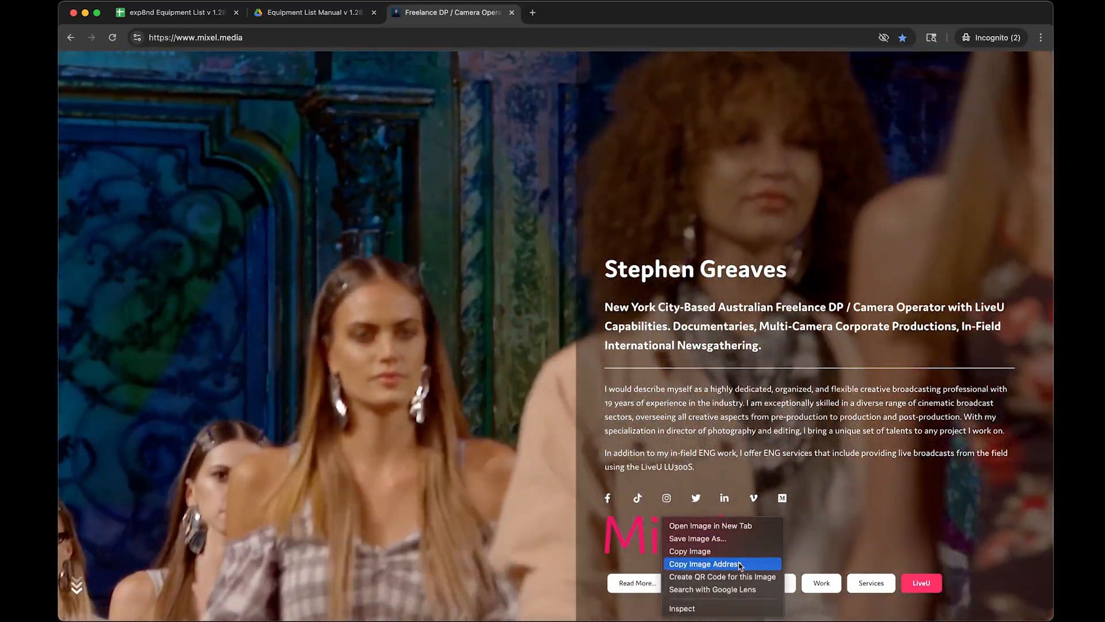
{"action": "left_click", "coordinate": [739, 564]}
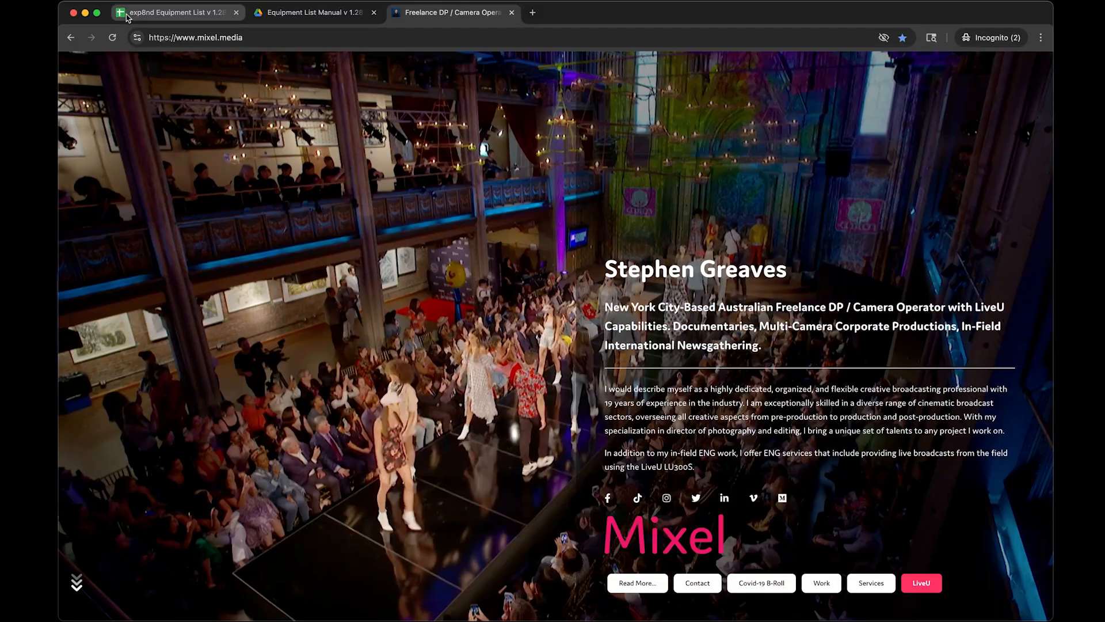
Replace the Logo section's image link on the Account sheet with the copied MixelLogoFooter.png address.
{"action": "left_click", "coordinate": [173, 12]}
{"action": "left_click", "coordinate": [373, 442]}
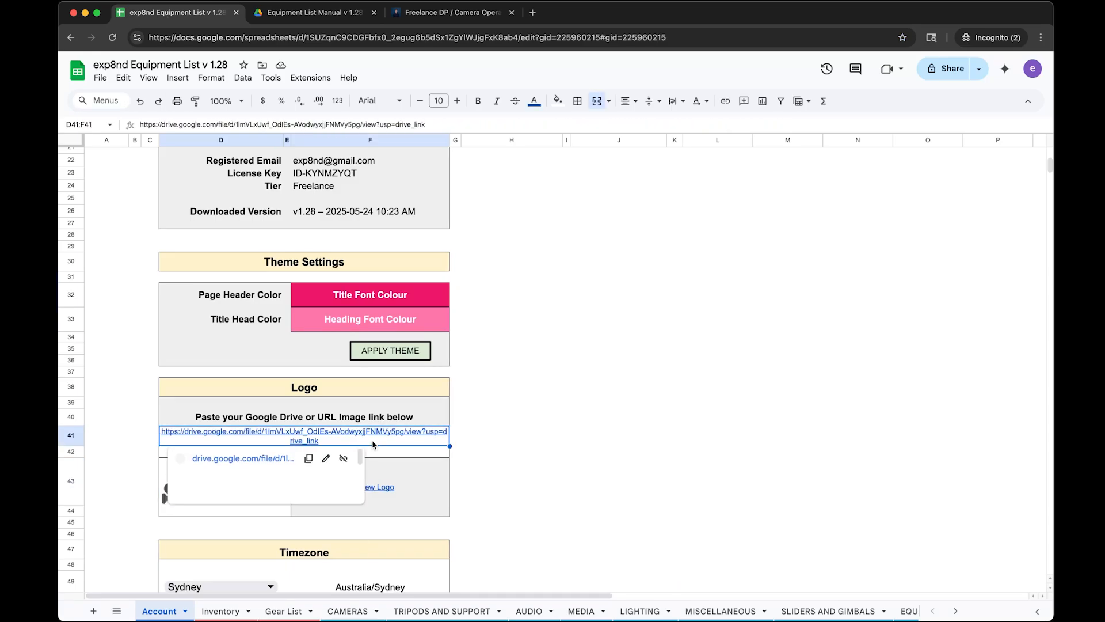
{"action": "left_click", "coordinate": [398, 125]}
{"action": "key", "text": "ctrl+a"}
{"action": "key", "text": "cmd+v"}
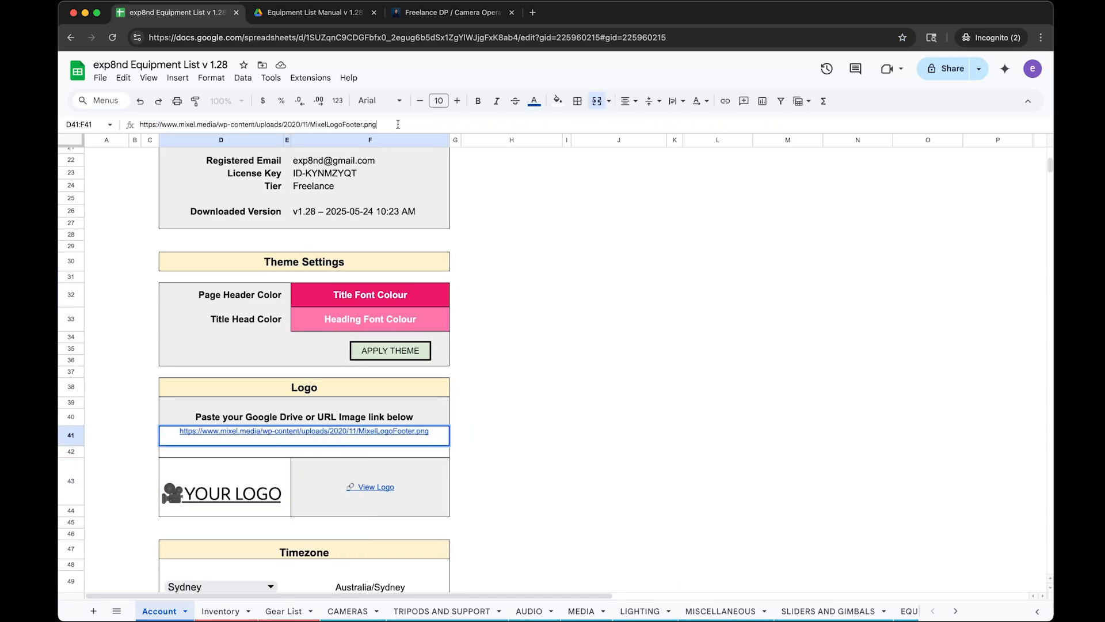
{"action": "key", "text": "Return"}
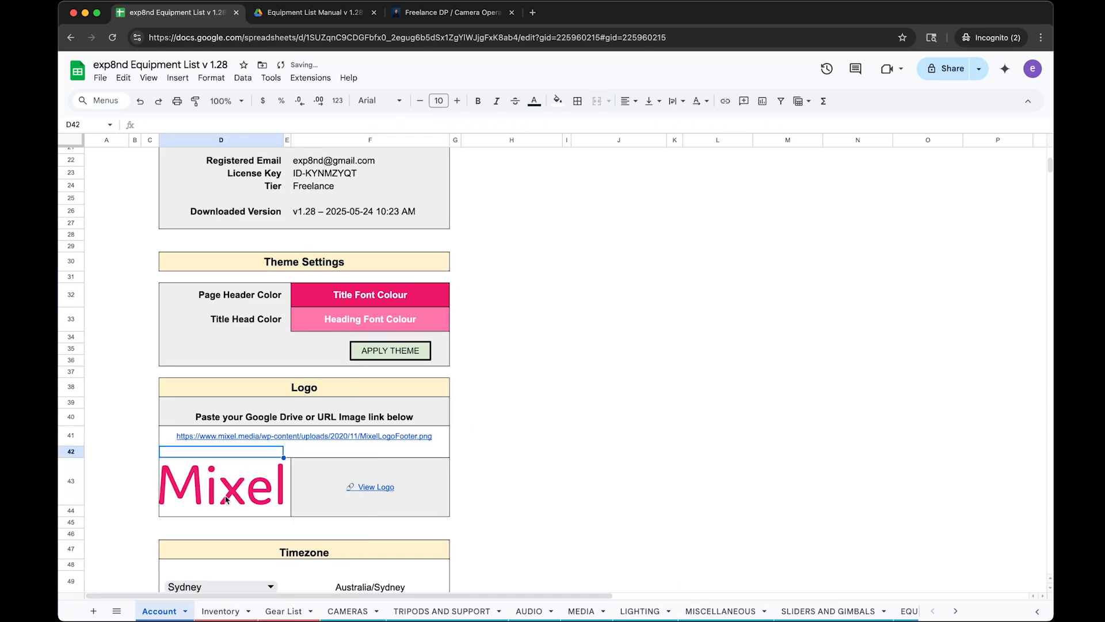
Apply the theme from the Account sheet and check the result on the Inventory and CAMERAS sheets.
{"action": "left_click", "coordinate": [219, 610]}
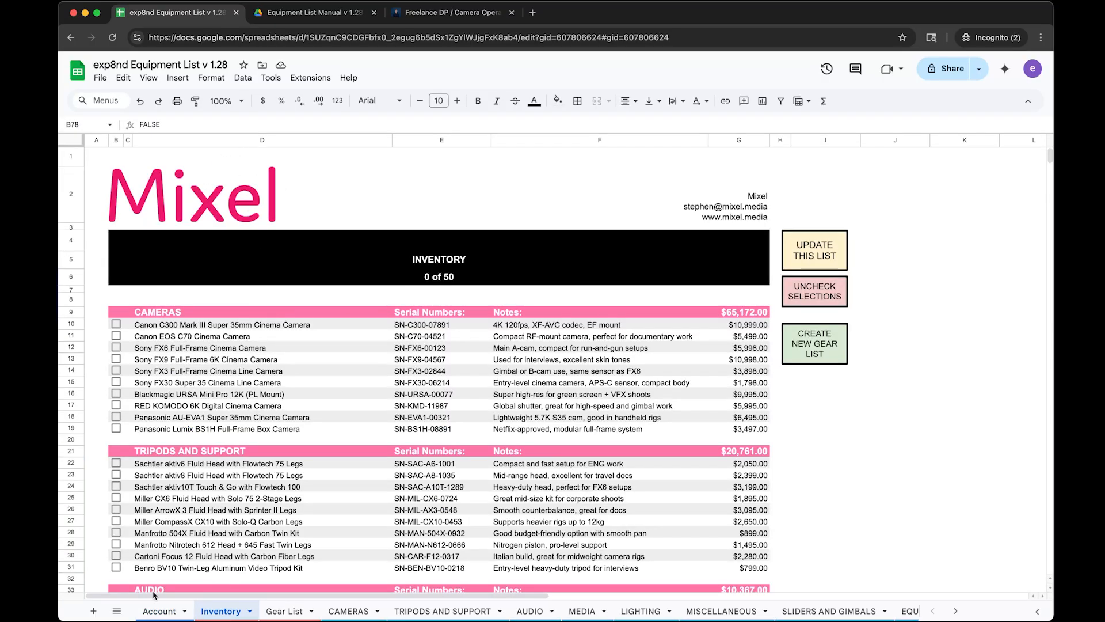
{"action": "left_click", "coordinate": [159, 611]}
{"action": "left_click", "coordinate": [391, 354]}
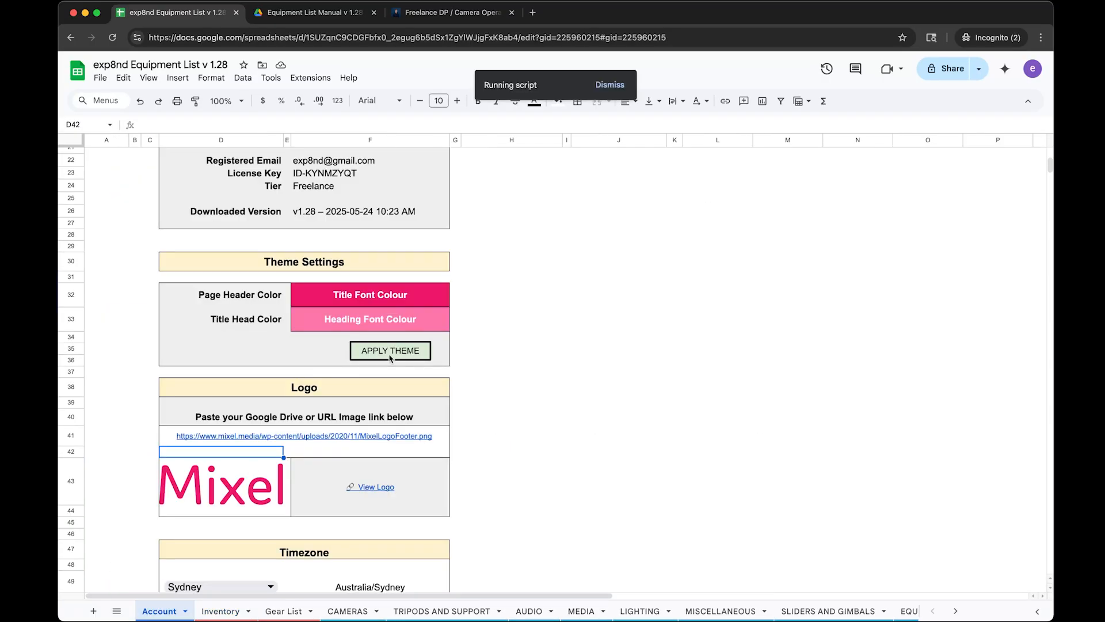
{"action": "left_click", "coordinate": [219, 611]}
{"action": "left_click", "coordinate": [346, 610]}
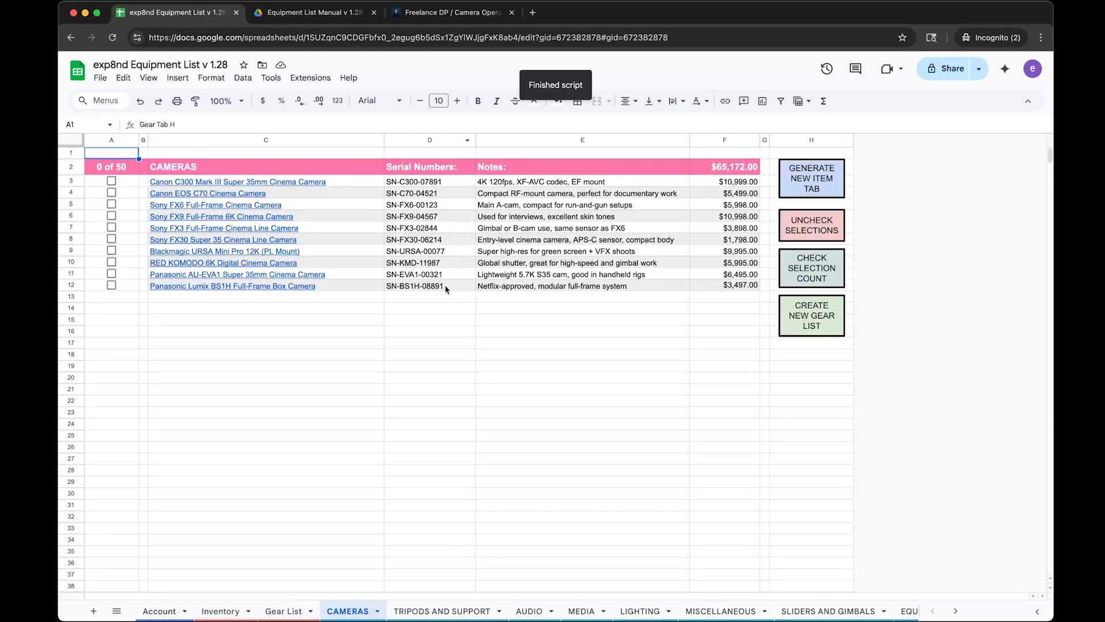
Review the editable items of the RESOLUTION dropdown on the Gear List sheet.
{"action": "left_click", "coordinate": [159, 610]}
{"action": "left_click", "coordinate": [281, 611]}
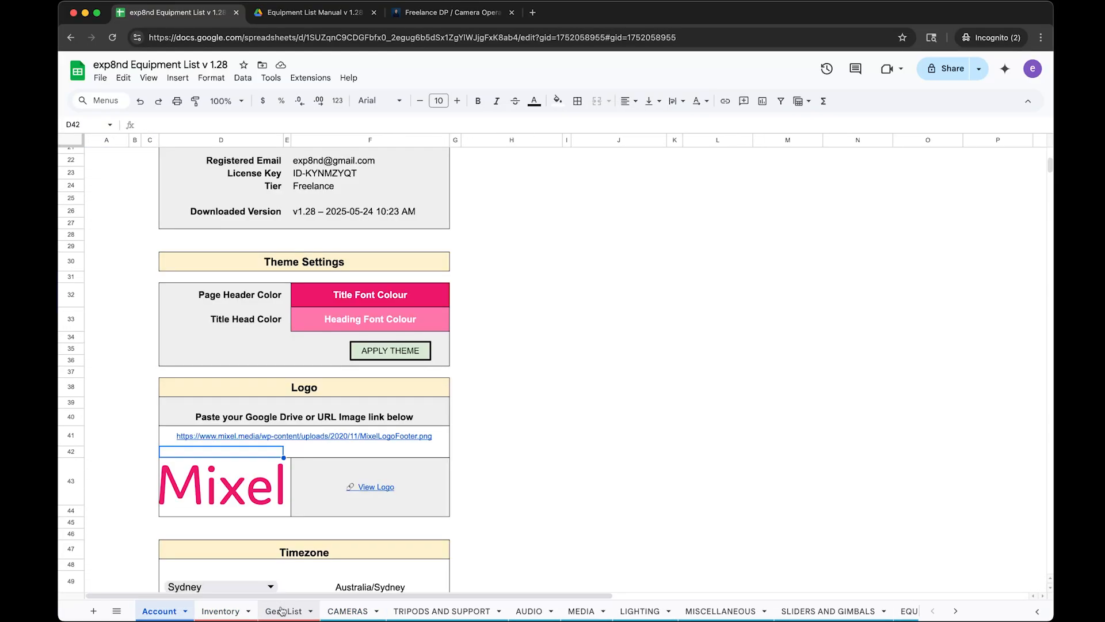
{"action": "left_click", "coordinate": [214, 322]}
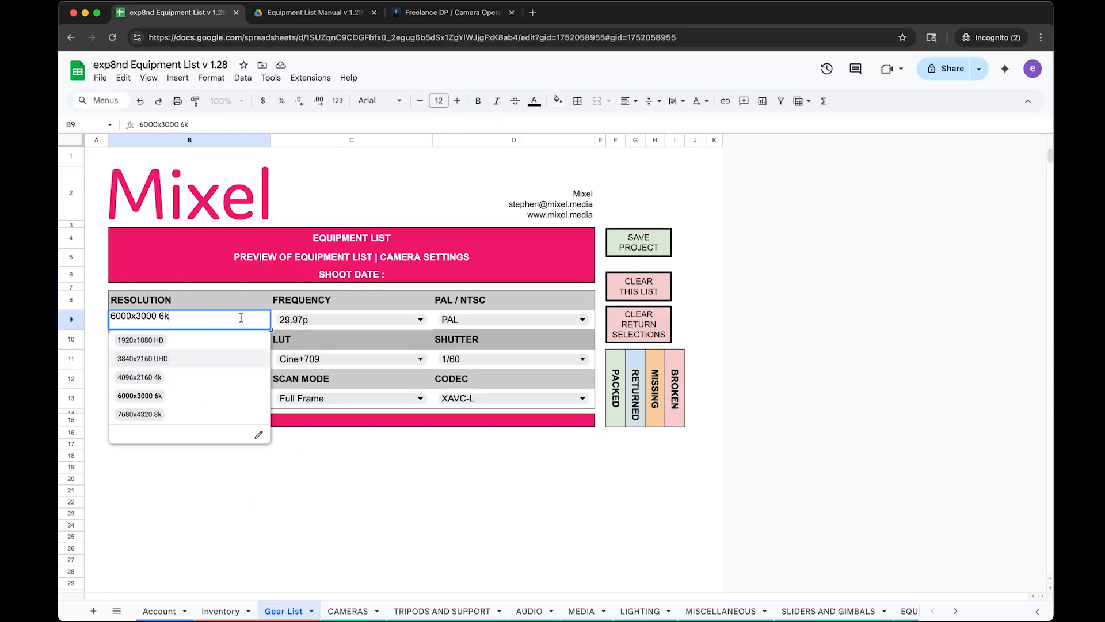
{"action": "left_click", "coordinate": [260, 438]}
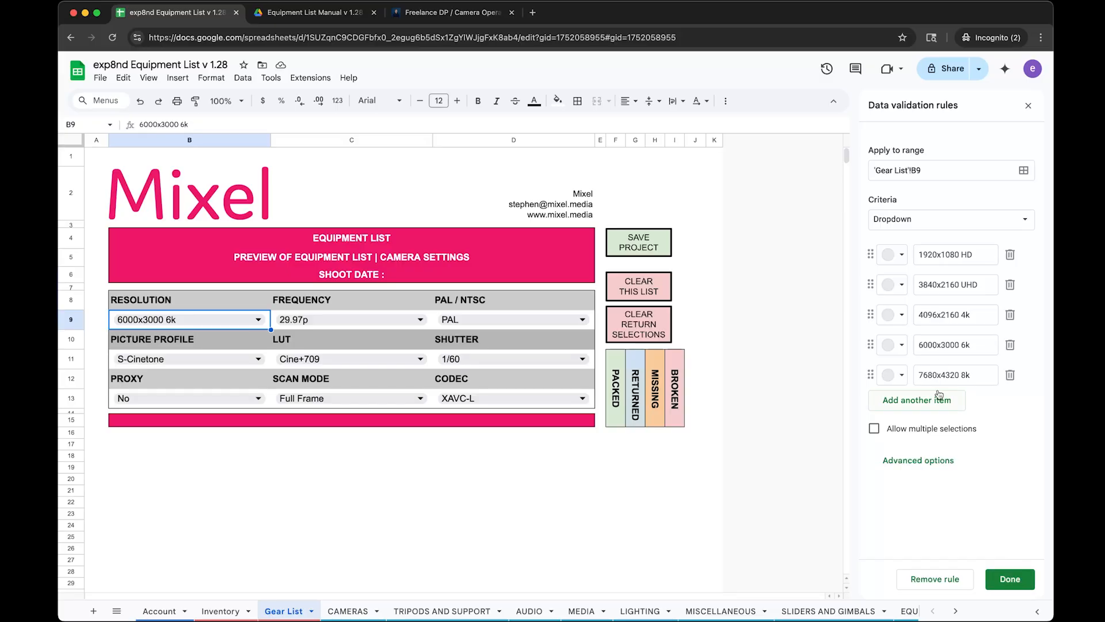
{"action": "left_click", "coordinate": [1010, 578]}
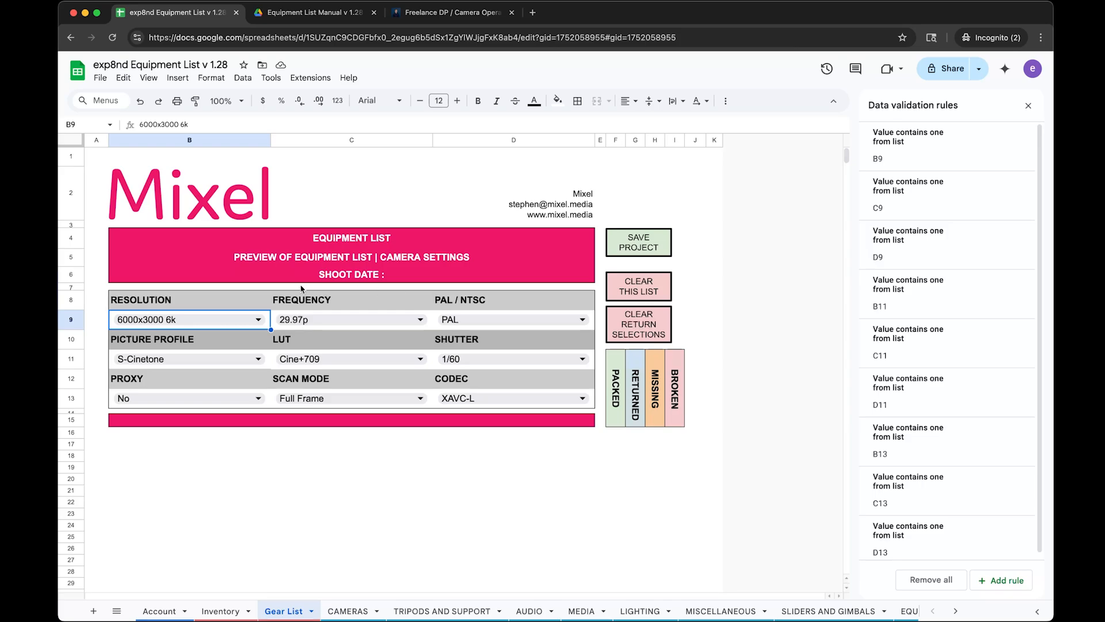
Go through the camera setting headings on the Gear List sheet, from RESOLUTION, FREQUENCY and PAL / NTSC to SHUTTER, LUT, PICTURE PROFILE and PROXY.
{"action": "left_click", "coordinate": [241, 300]}
{"action": "left_click", "coordinate": [310, 304]}
{"action": "left_click", "coordinate": [454, 305]}
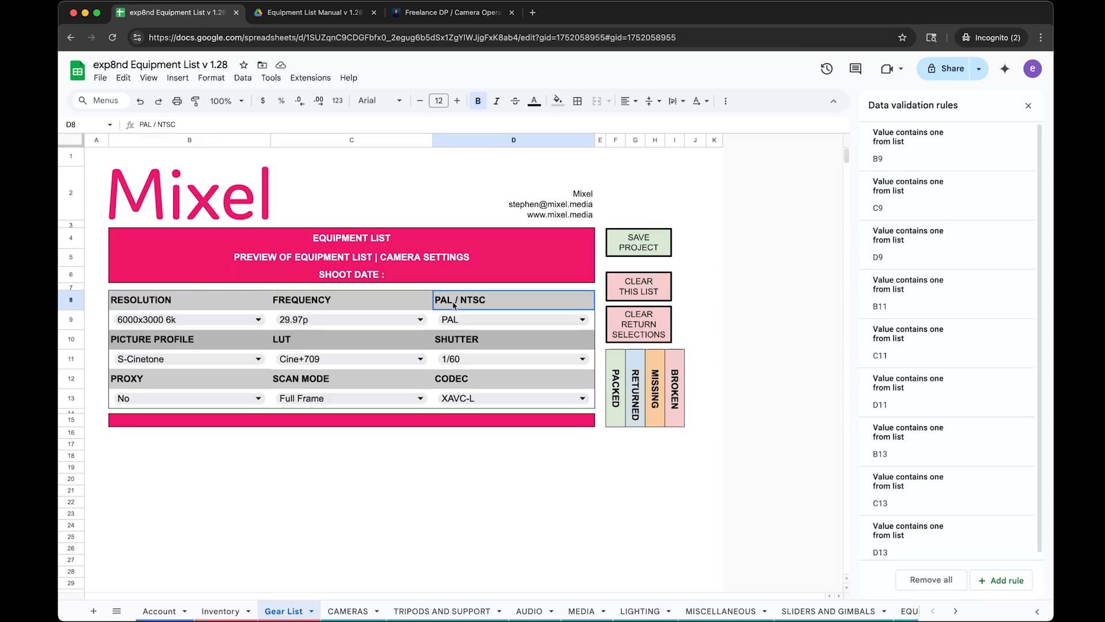
{"action": "left_click", "coordinate": [454, 343]}
{"action": "left_click", "coordinate": [352, 346]}
{"action": "left_click", "coordinate": [186, 345]}
{"action": "left_click", "coordinate": [179, 377]}
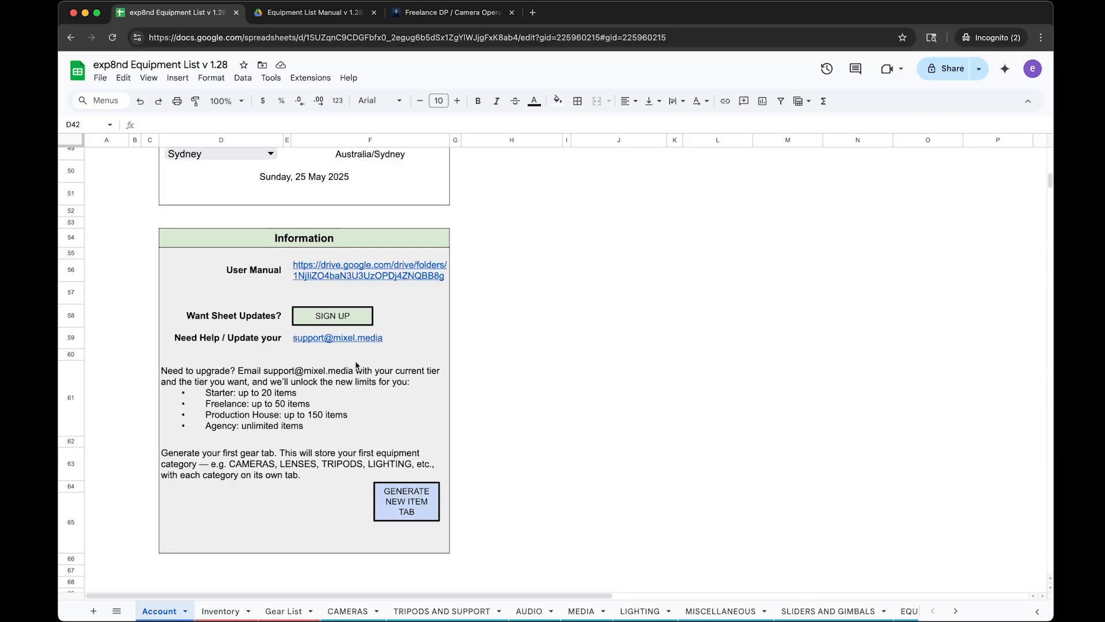
Sign up for sheet updates in the Account sheet's Information section.
{"action": "left_click", "coordinate": [362, 317]}
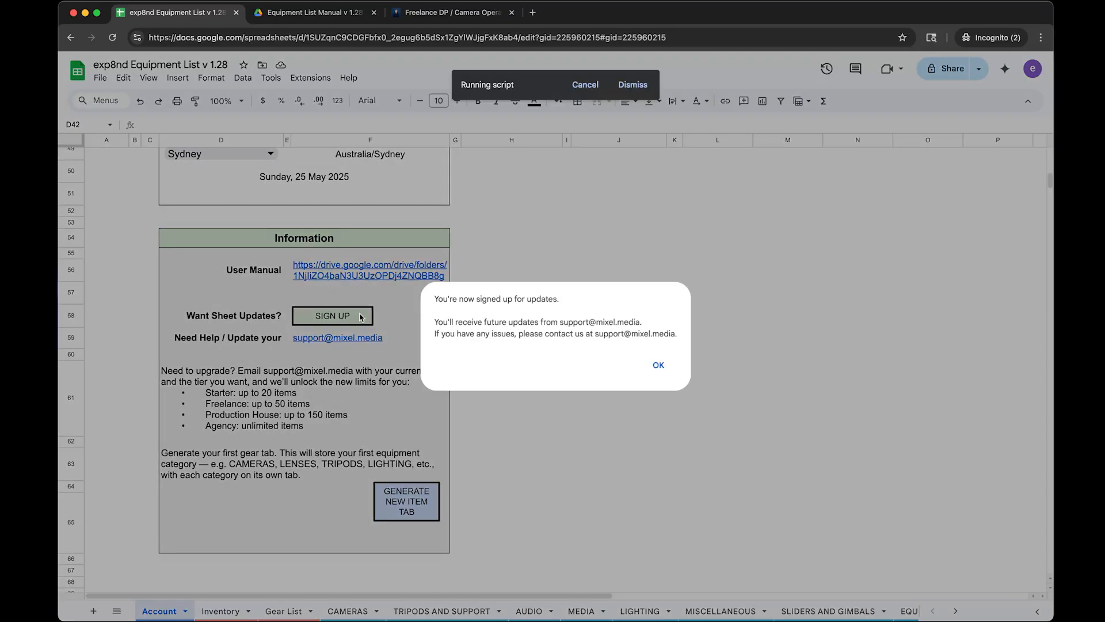
{"action": "left_click", "coordinate": [660, 366]}
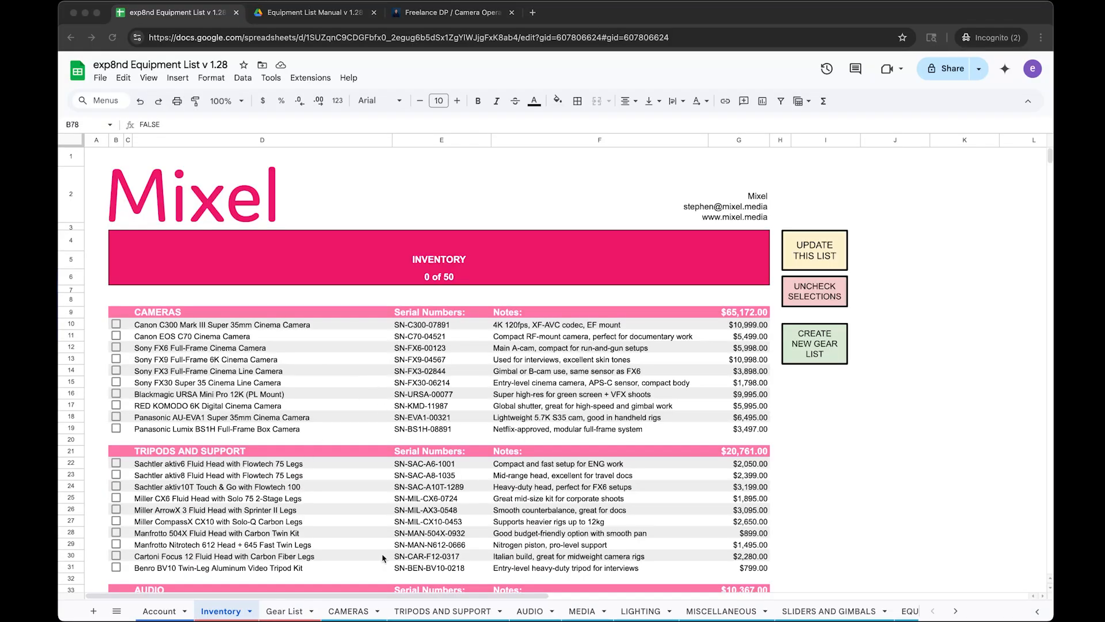
Look through the category sheets CAMERAS, TRIPODS AND SUPPORT, AUDIO, MEDIA, LIGHTING and MISCELLANEOUS.
{"action": "left_click", "coordinate": [357, 611]}
{"action": "left_click", "coordinate": [442, 611]}
{"action": "left_click", "coordinate": [530, 611]}
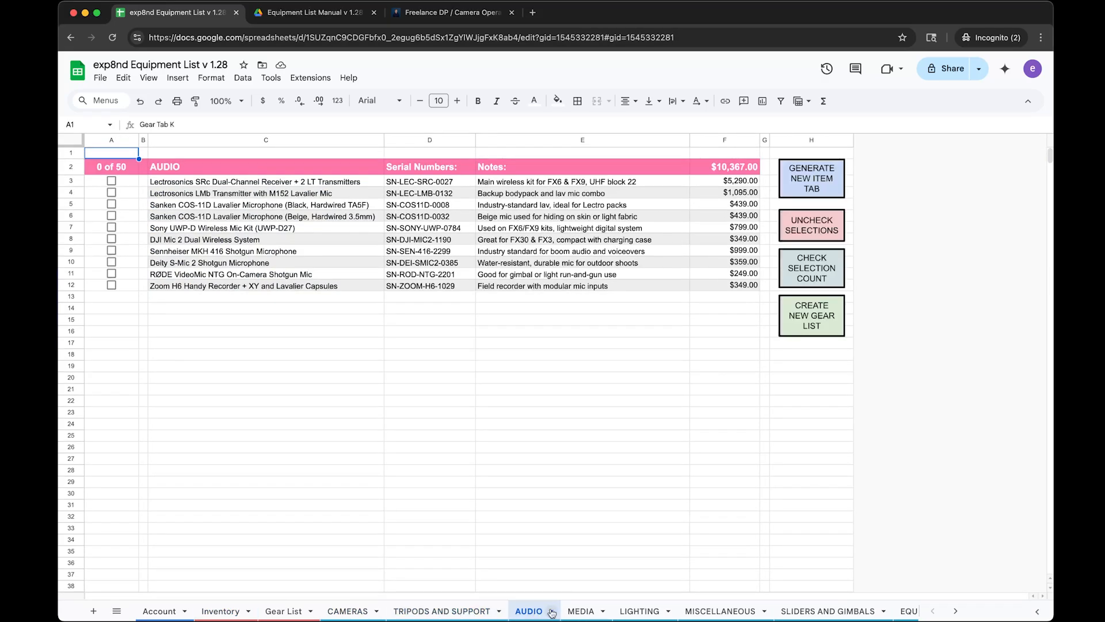
{"action": "left_click", "coordinate": [586, 611]}
{"action": "left_click", "coordinate": [636, 612]}
{"action": "left_click", "coordinate": [690, 613]}
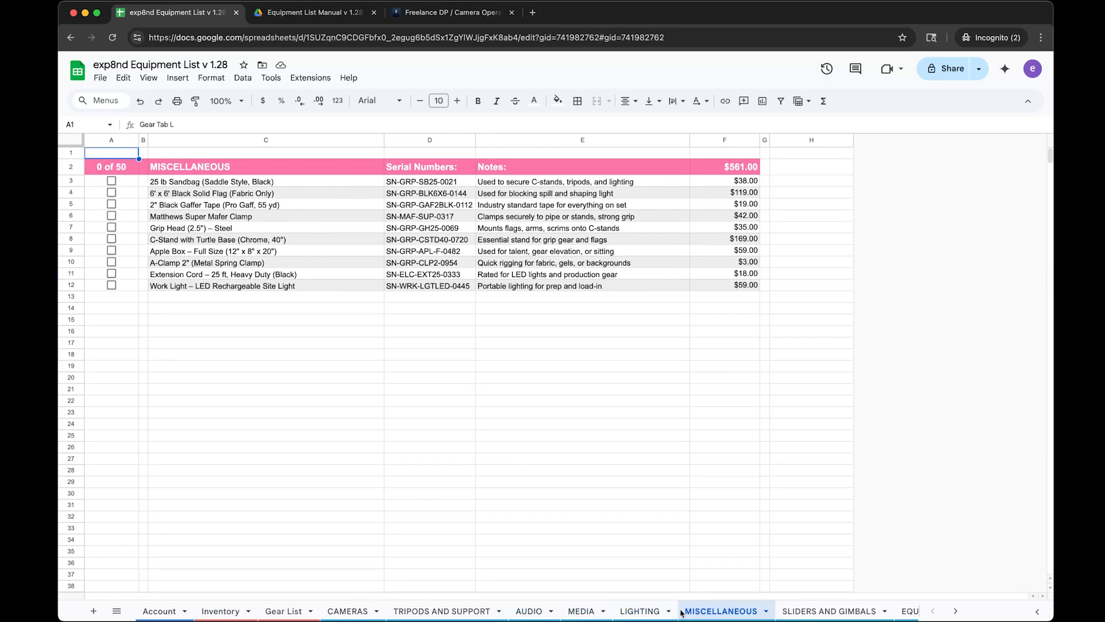
Update the equipment list on the Inventory sheet and return to that sheet.
{"action": "left_click", "coordinate": [233, 613]}
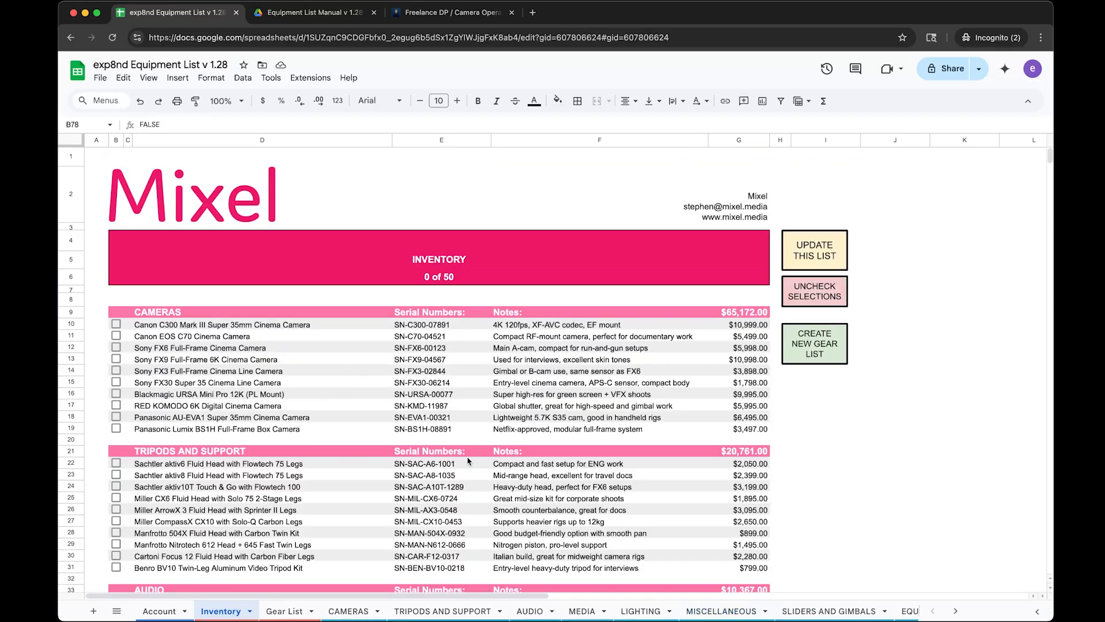
{"action": "scroll", "coordinate": [523, 403], "scroll_direction": "down", "scroll_amount": 4}
{"action": "scroll", "coordinate": [524, 404], "scroll_direction": "up", "scroll_amount": 4}
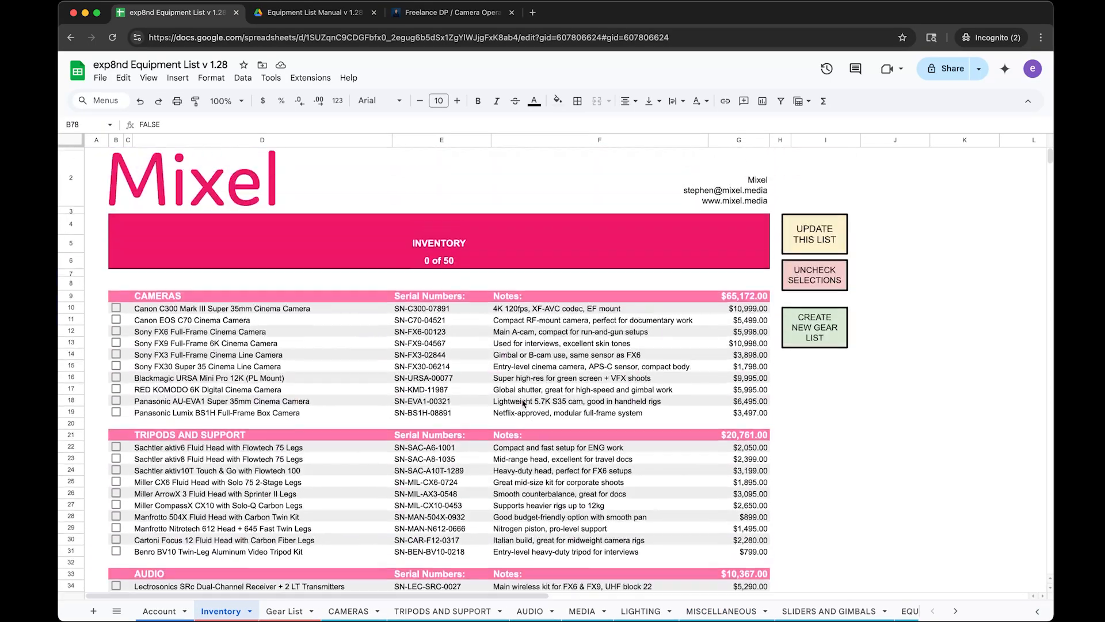
{"action": "left_click", "coordinate": [823, 253]}
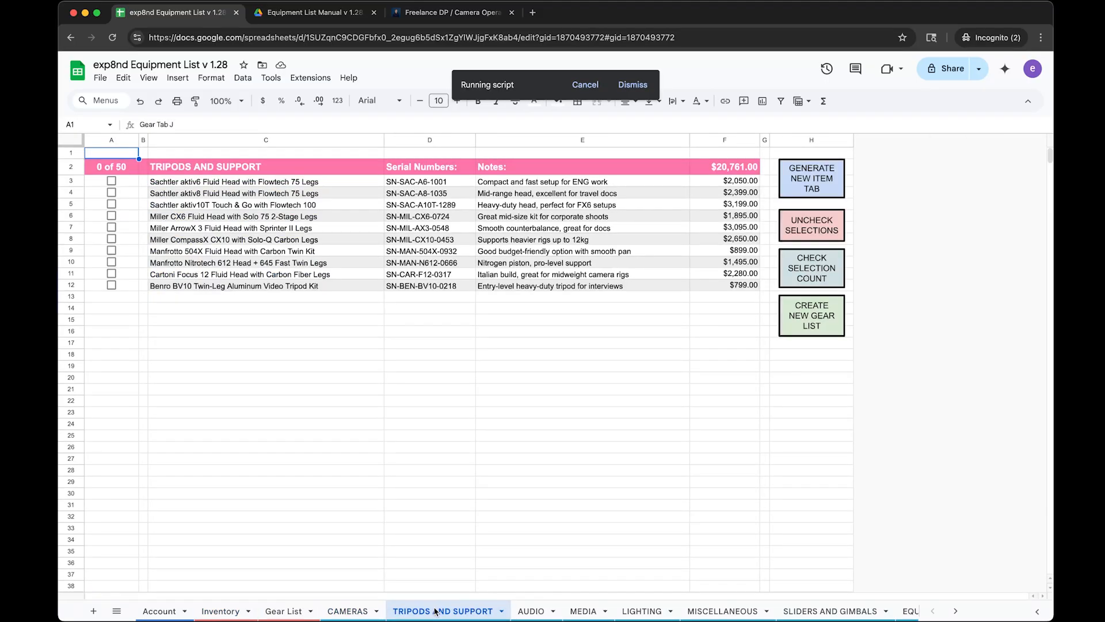
{"action": "left_click", "coordinate": [228, 611]}
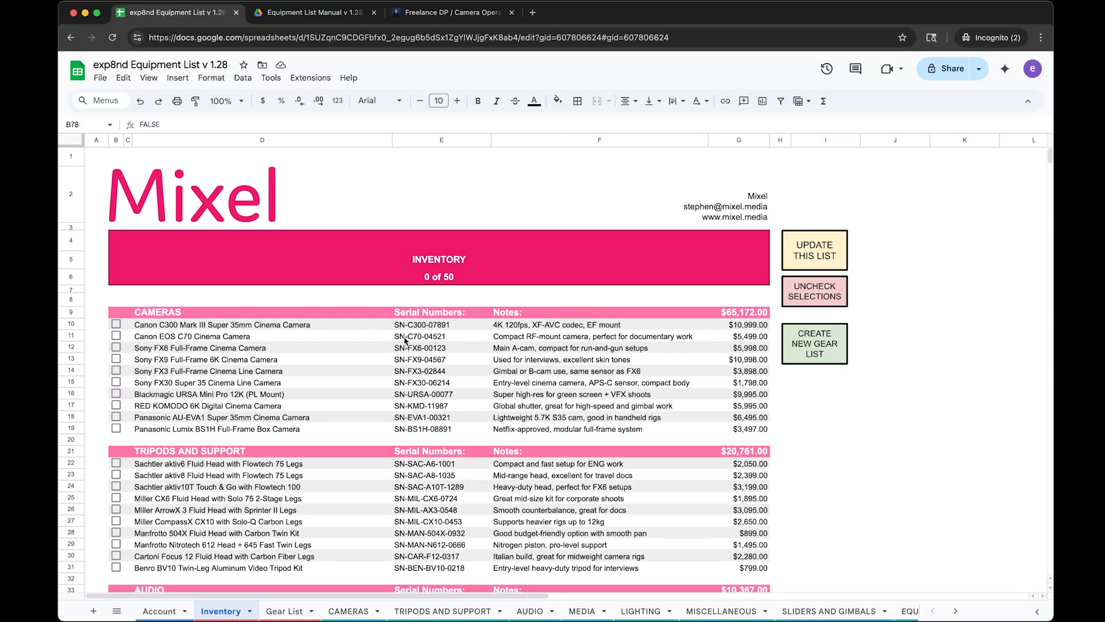
In the Inventory, tick the Sony FX6, FX9 and FX3 cameras and the Sachtler aktiv6, aktiv8 and aktiv10T tripods.
{"action": "left_click", "coordinate": [116, 347]}
{"action": "left_click", "coordinate": [116, 358]}
{"action": "left_click", "coordinate": [116, 371]}
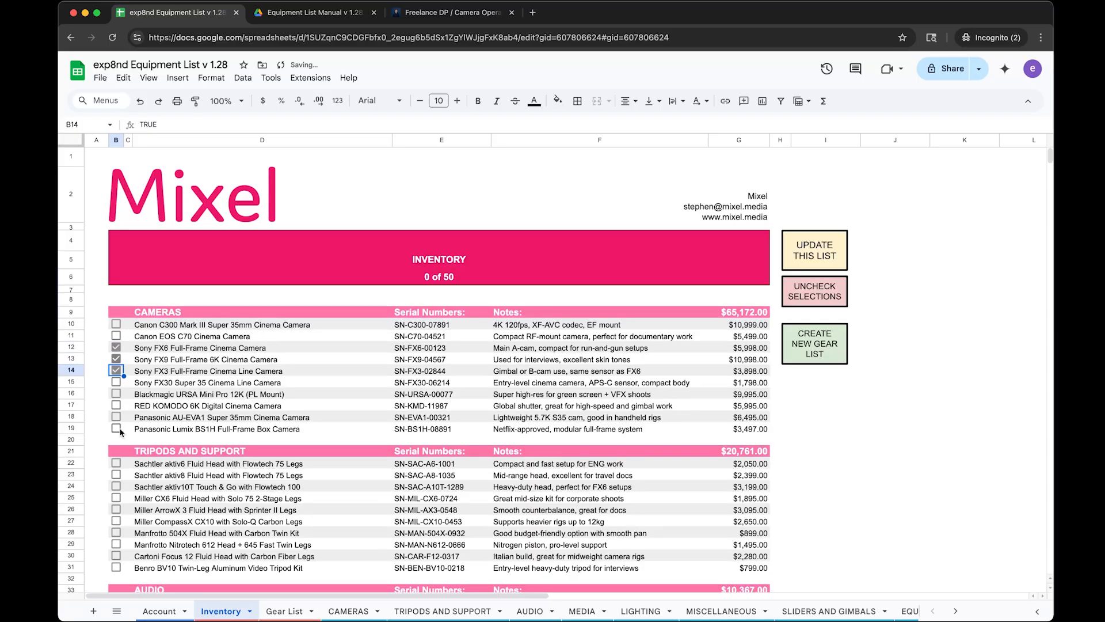
{"action": "left_click", "coordinate": [116, 462]}
{"action": "left_click", "coordinate": [116, 475]}
{"action": "left_click", "coordinate": [116, 488]}
Under AUDIO, tick the Lectrosonics SRc receiver, the Lectrosonics LMb transmitter and both Sanken COS-11D lavalier microphones.
{"action": "scroll", "coordinate": [115, 491], "scroll_direction": "down", "scroll_amount": 4}
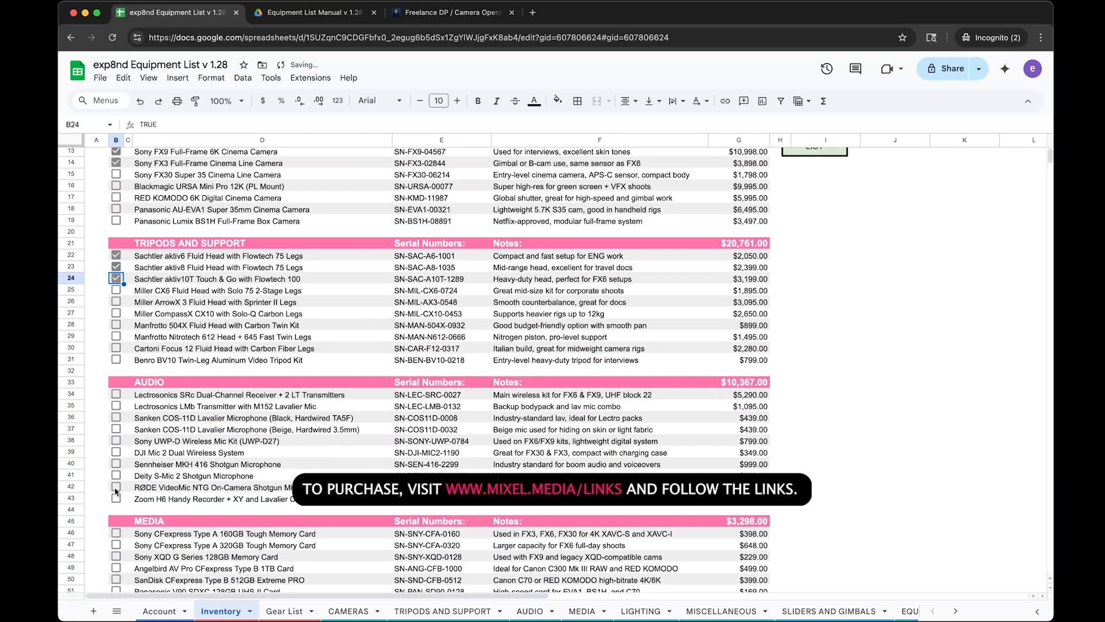
{"action": "left_click", "coordinate": [118, 396]}
{"action": "left_click", "coordinate": [117, 407]}
{"action": "left_click", "coordinate": [118, 418]}
{"action": "left_click", "coordinate": [117, 429]}
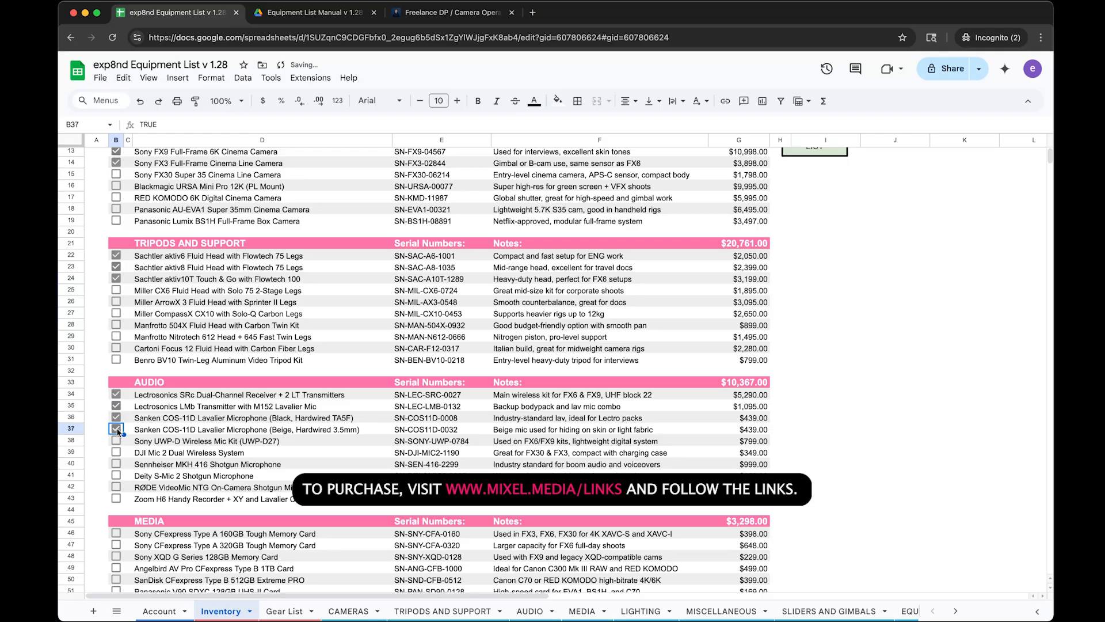
Under MEDIA, tick the Sony CFexpress Type A 160GB and 320GB cards and the Sony XQD G Series 128GB card.
{"action": "scroll", "coordinate": [117, 433], "scroll_direction": "down", "scroll_amount": 3}
{"action": "scroll", "coordinate": [118, 432], "scroll_direction": "down", "scroll_amount": 3}
{"action": "left_click", "coordinate": [116, 328]}
{"action": "left_click", "coordinate": [117, 340]}
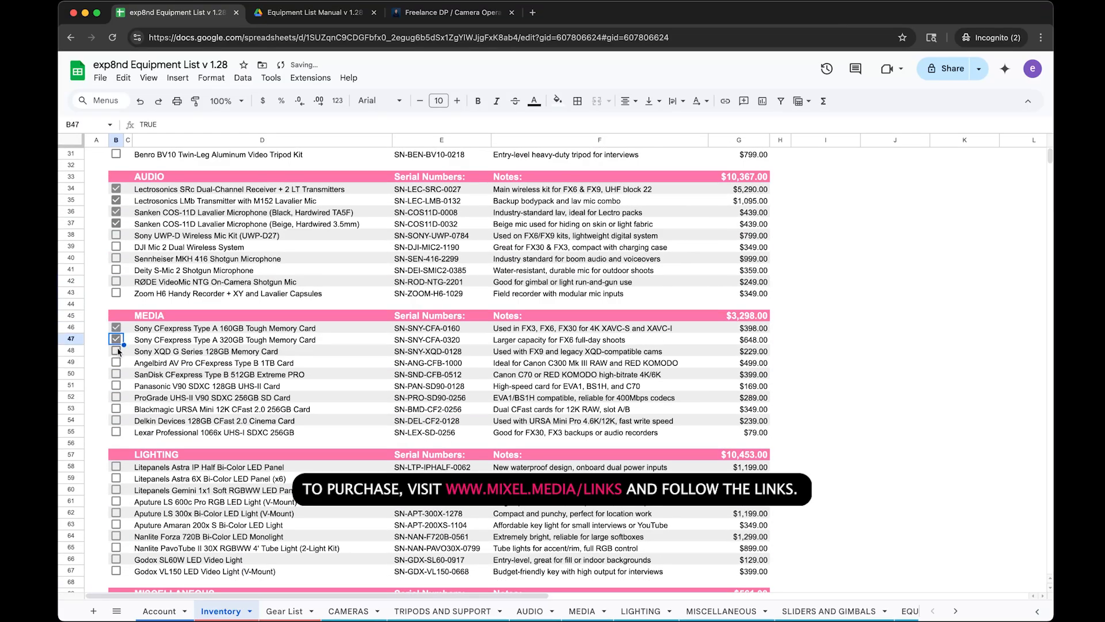
{"action": "left_click", "coordinate": [116, 352]}
{"action": "scroll", "coordinate": [216, 337], "scroll_direction": "up", "scroll_amount": 6}
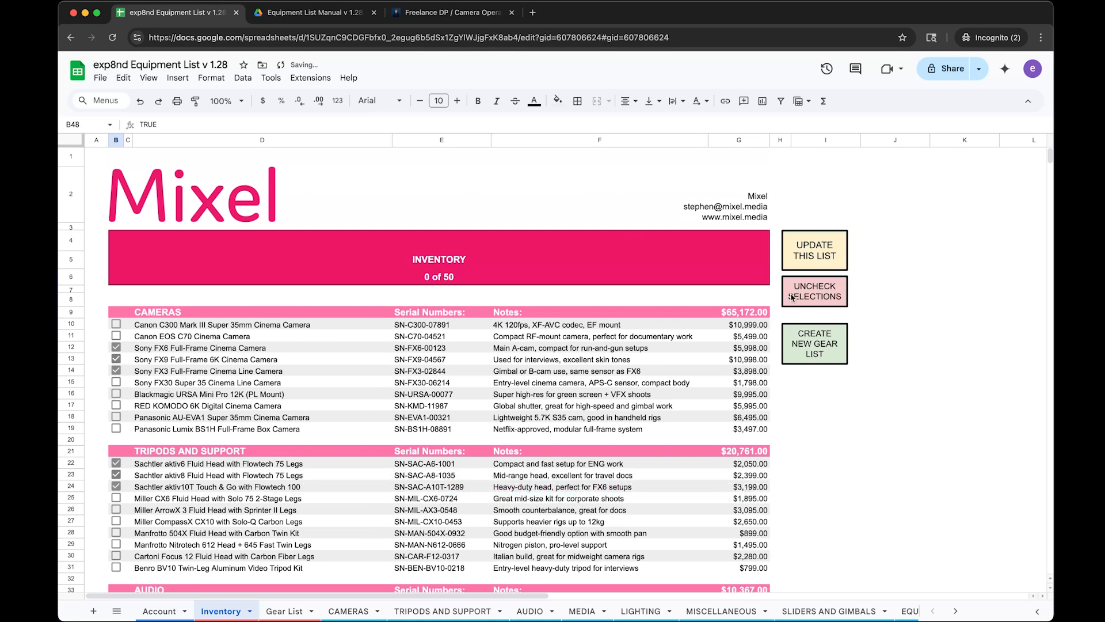
Create a new gear list from the ticked inventory items and open the Gear List sheet.
{"action": "left_click", "coordinate": [824, 353]}
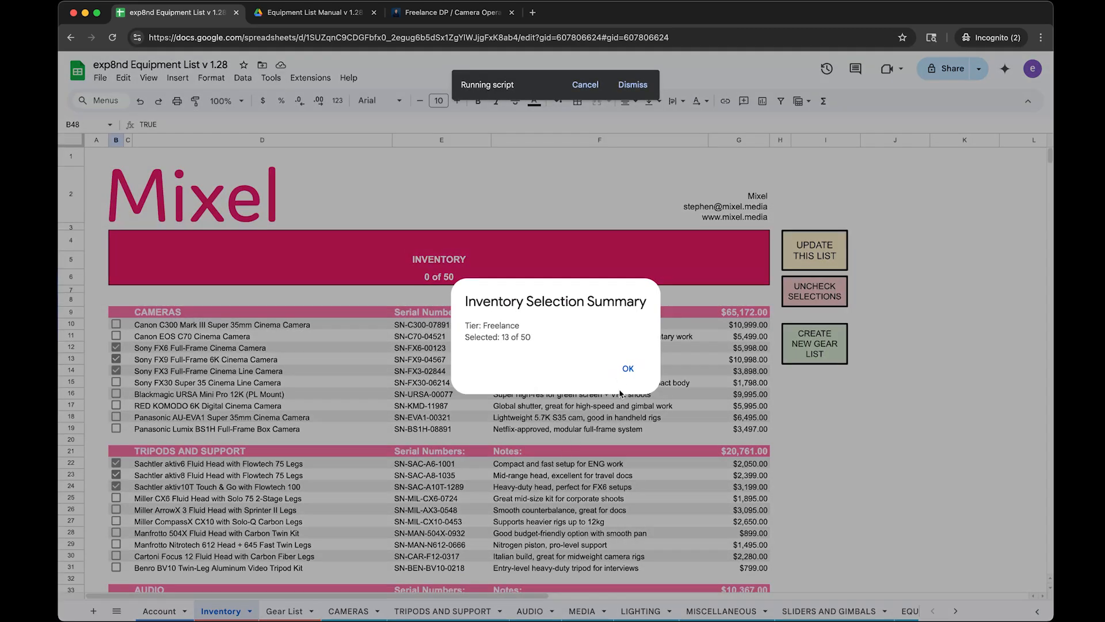
{"action": "left_click", "coordinate": [627, 369]}
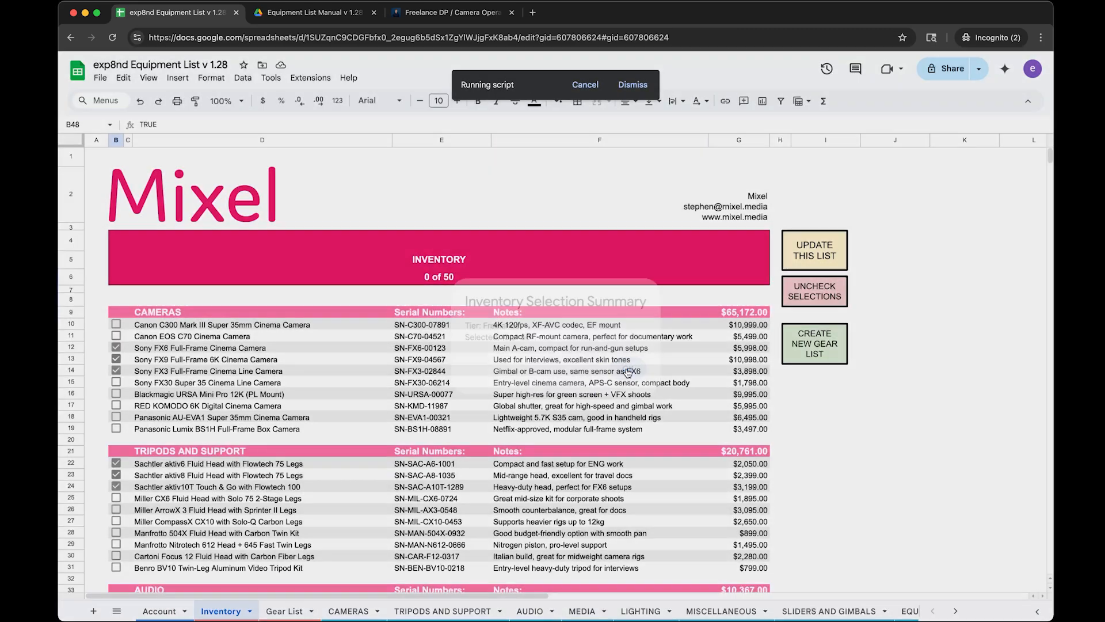
{"action": "left_click", "coordinate": [284, 612]}
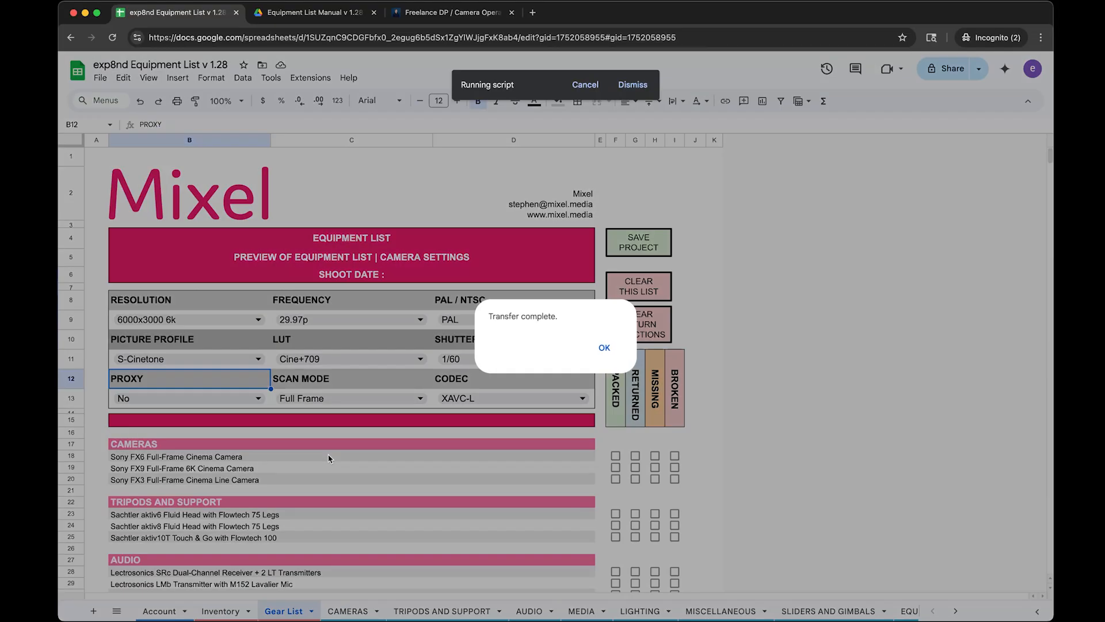
{"action": "left_click", "coordinate": [603, 347]}
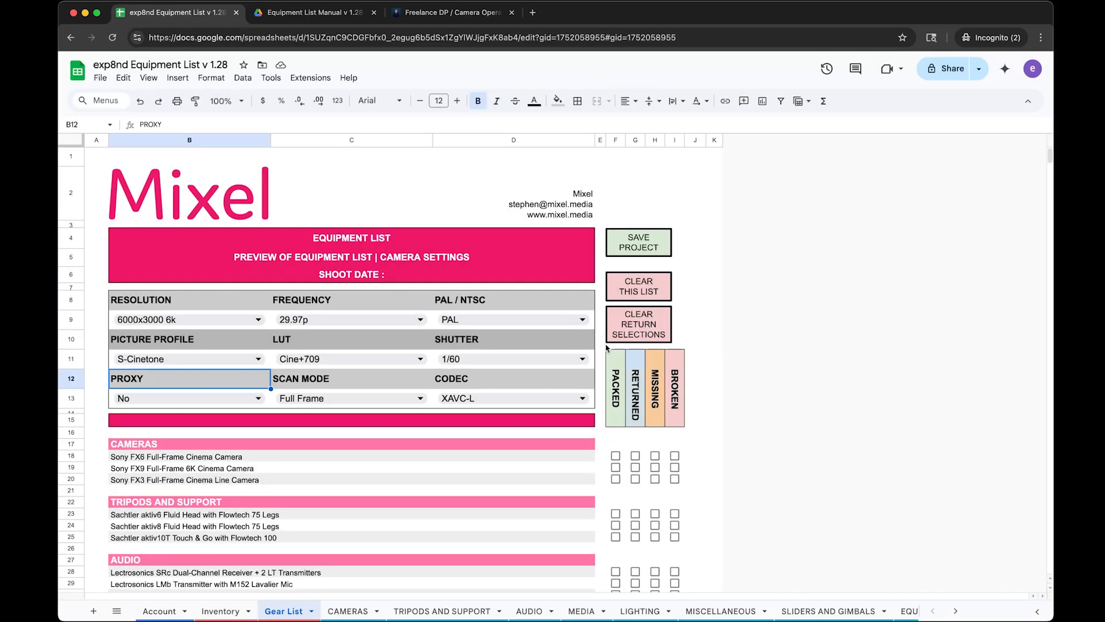
Save the gear list as a project named New Shoot.
{"action": "left_click", "coordinate": [644, 238]}
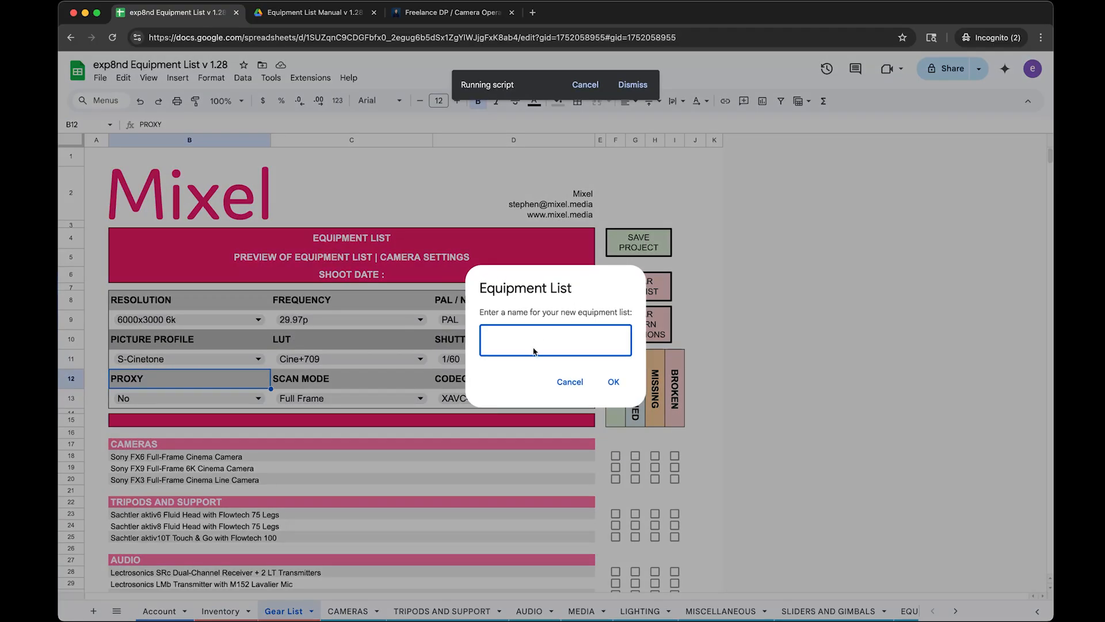
{"action": "type", "text": "New Shoot"}
{"action": "left_click", "coordinate": [614, 382]}
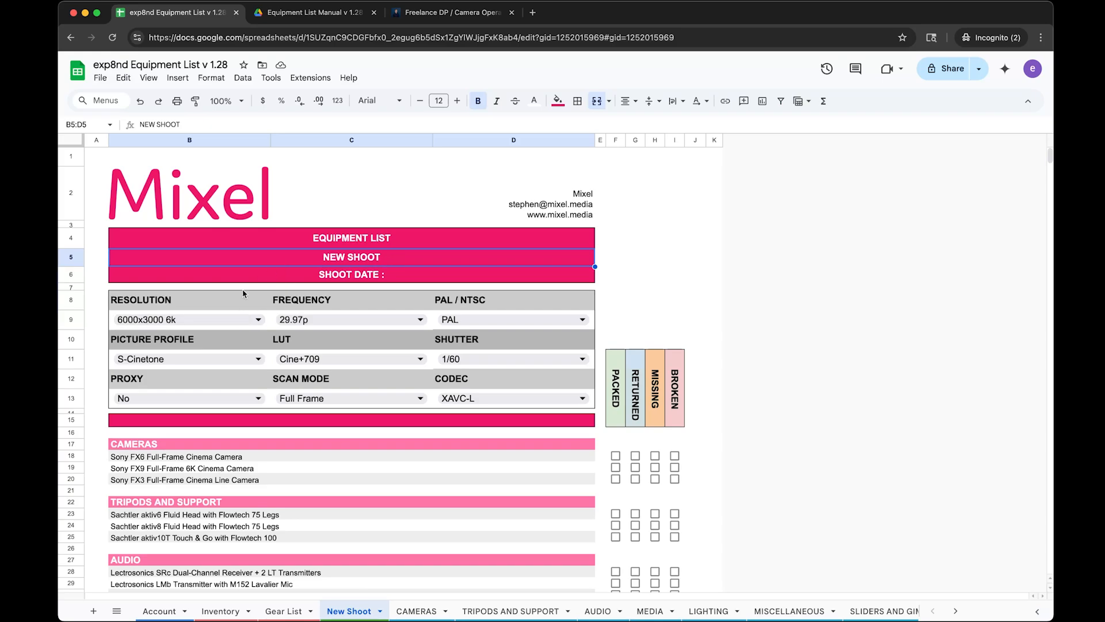
On the New Shoot sheet, set the resolution to 1920x1080 HD, the frequency to 59.94 and PAL / NTSC to NTSC.
{"action": "double_click", "coordinate": [225, 320]}
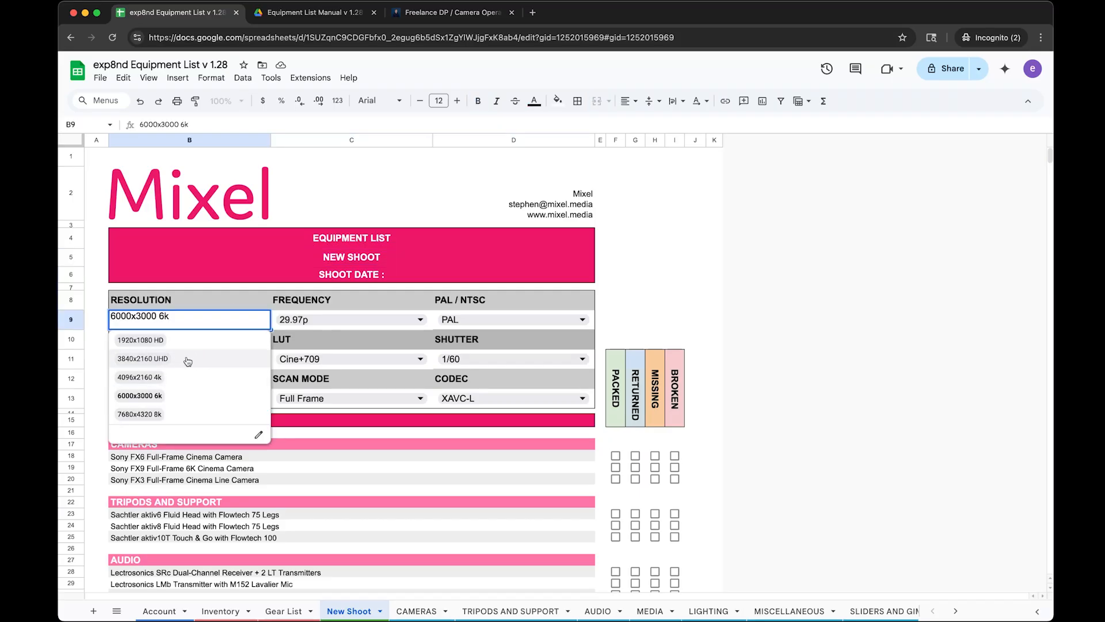
{"action": "left_click", "coordinate": [195, 341]}
{"action": "double_click", "coordinate": [317, 321]}
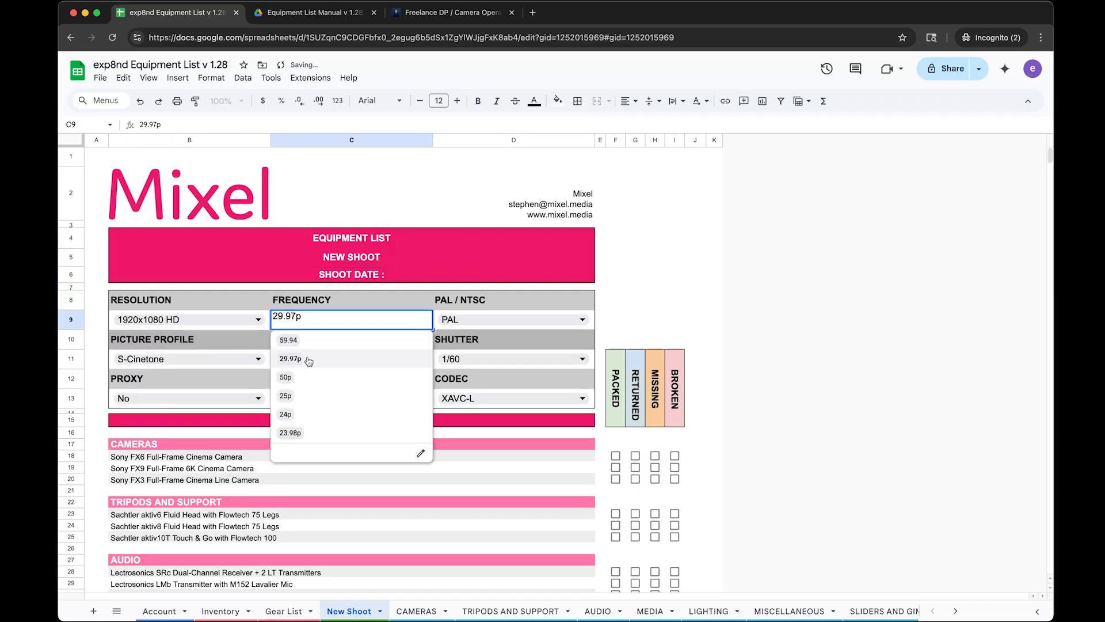
{"action": "left_click", "coordinate": [318, 343]}
{"action": "double_click", "coordinate": [460, 321]}
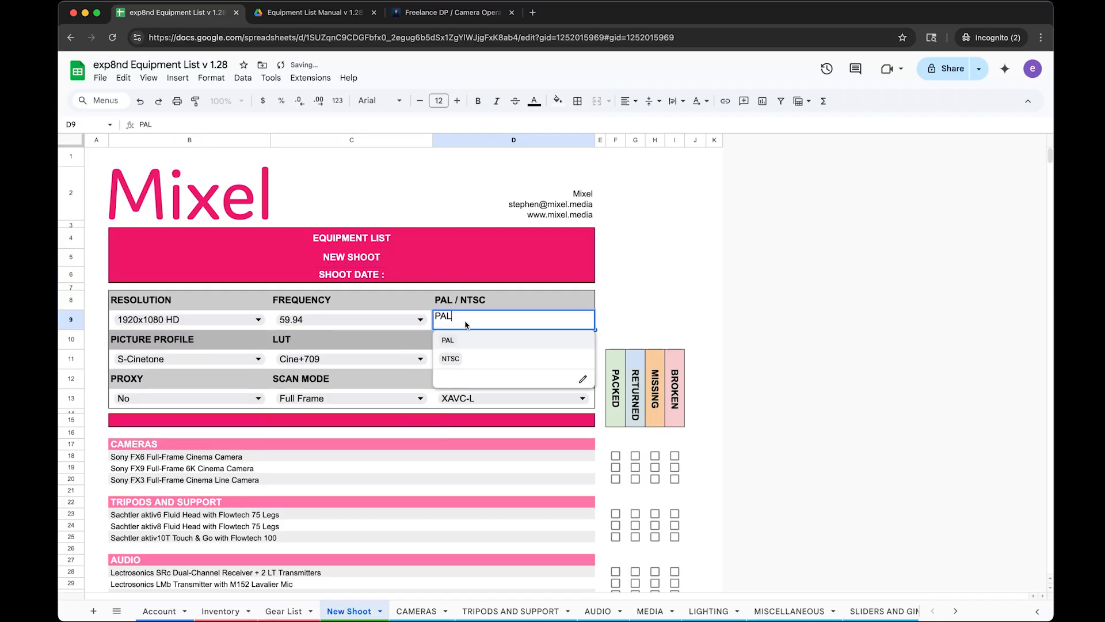
{"action": "left_click", "coordinate": [473, 359]}
{"action": "left_click", "coordinate": [351, 359]}
{"action": "left_click", "coordinate": [369, 260]}
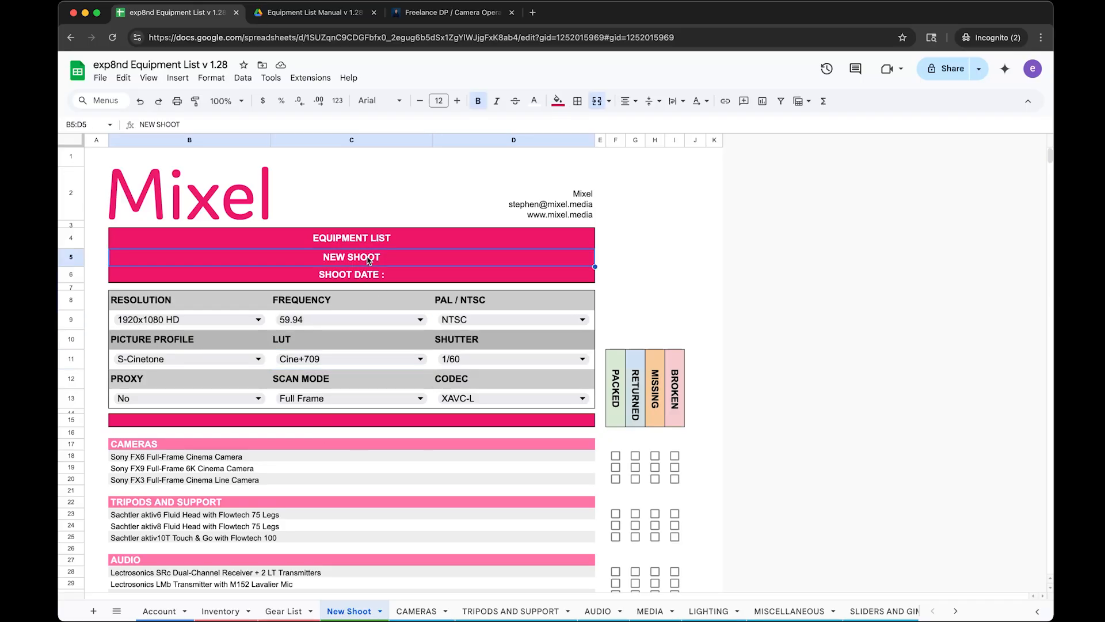
{"action": "left_click", "coordinate": [388, 279]}
{"action": "left_click", "coordinate": [396, 243]}
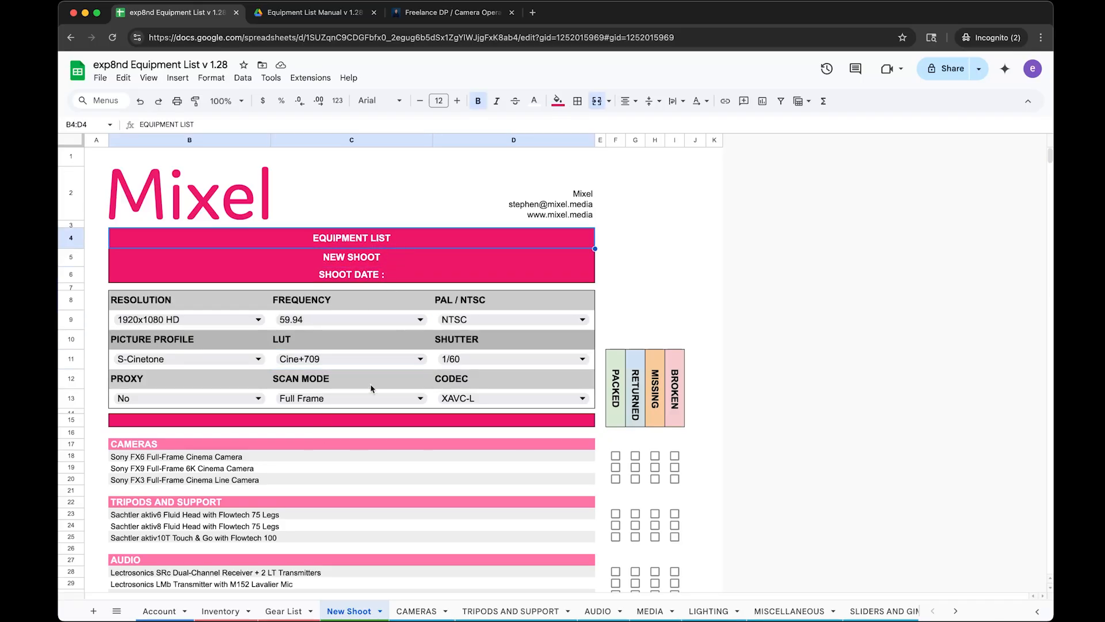
Mark the three Sony cameras and the three Sachtler tripods as Packed on the New Shoot sheet.
{"action": "scroll", "coordinate": [371, 389], "scroll_direction": "down", "scroll_amount": 5}
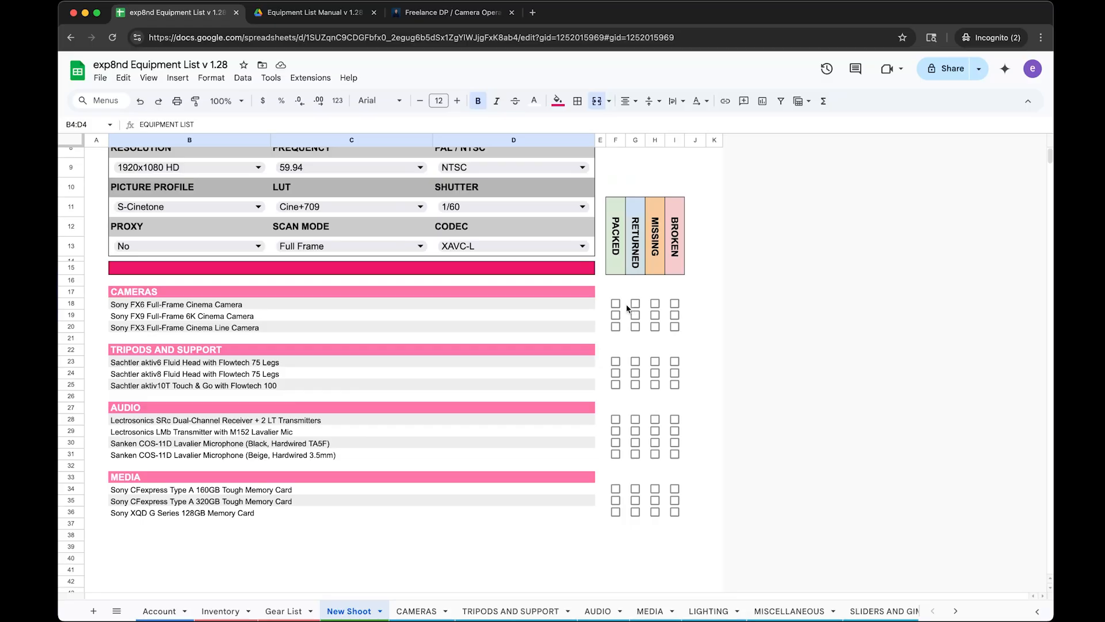
{"action": "left_click", "coordinate": [615, 304]}
{"action": "left_click", "coordinate": [615, 315]}
{"action": "left_click", "coordinate": [616, 326]}
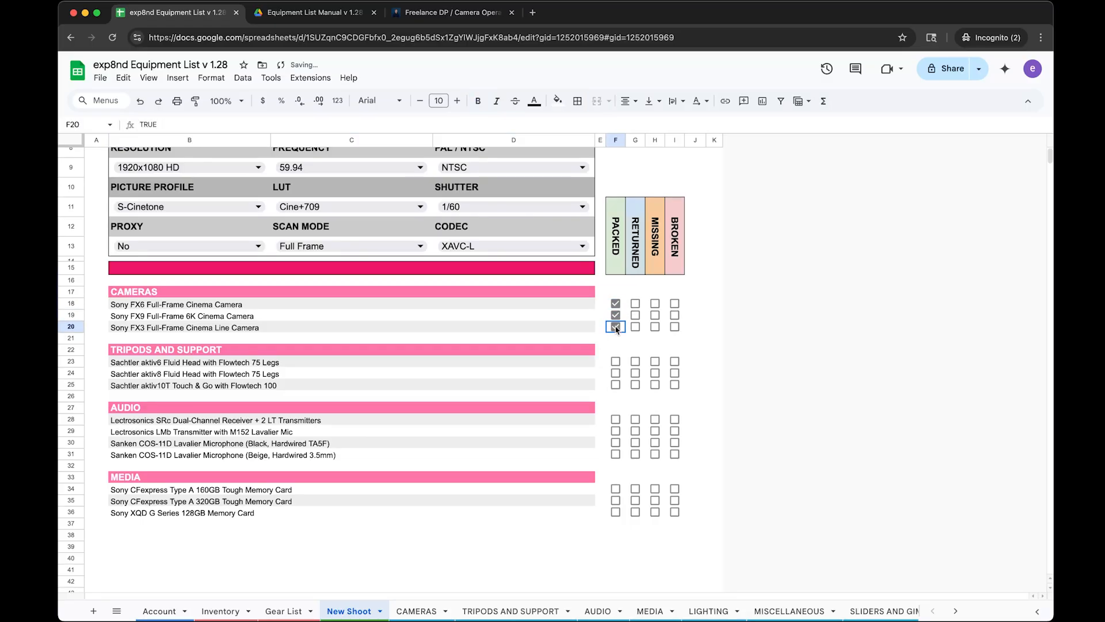
{"action": "left_click", "coordinate": [615, 361]}
{"action": "left_click", "coordinate": [616, 373]}
{"action": "left_click", "coordinate": [616, 384]}
Mark all four AUDIO items and all three MEDIA cards as Packed.
{"action": "left_click", "coordinate": [615, 419]}
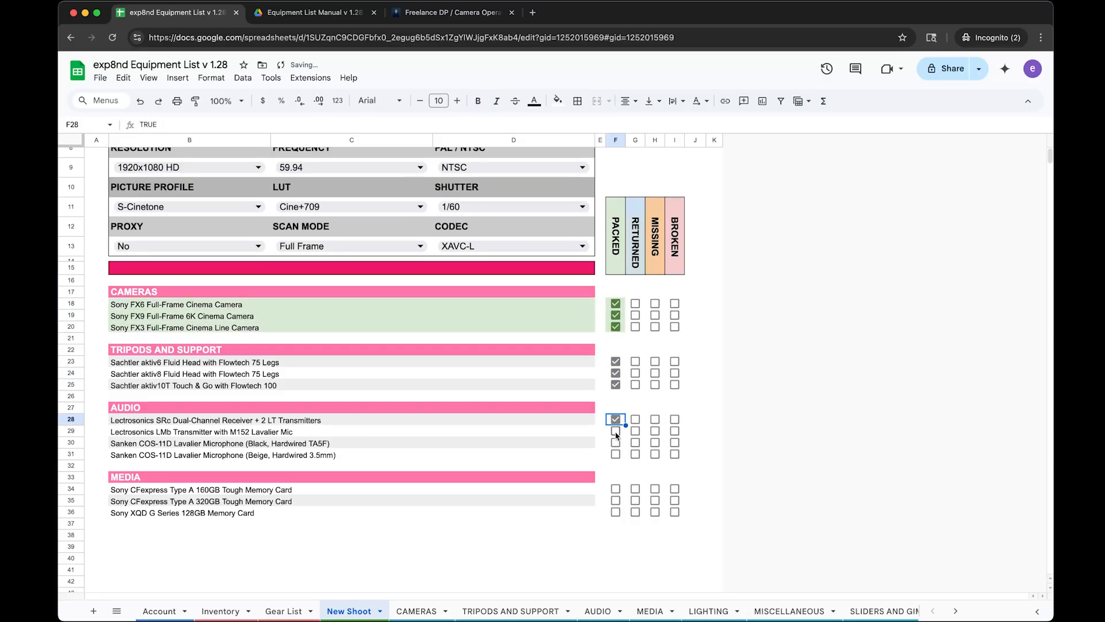
{"action": "left_click", "coordinate": [616, 431]}
{"action": "left_click", "coordinate": [615, 442]}
{"action": "left_click", "coordinate": [616, 453]}
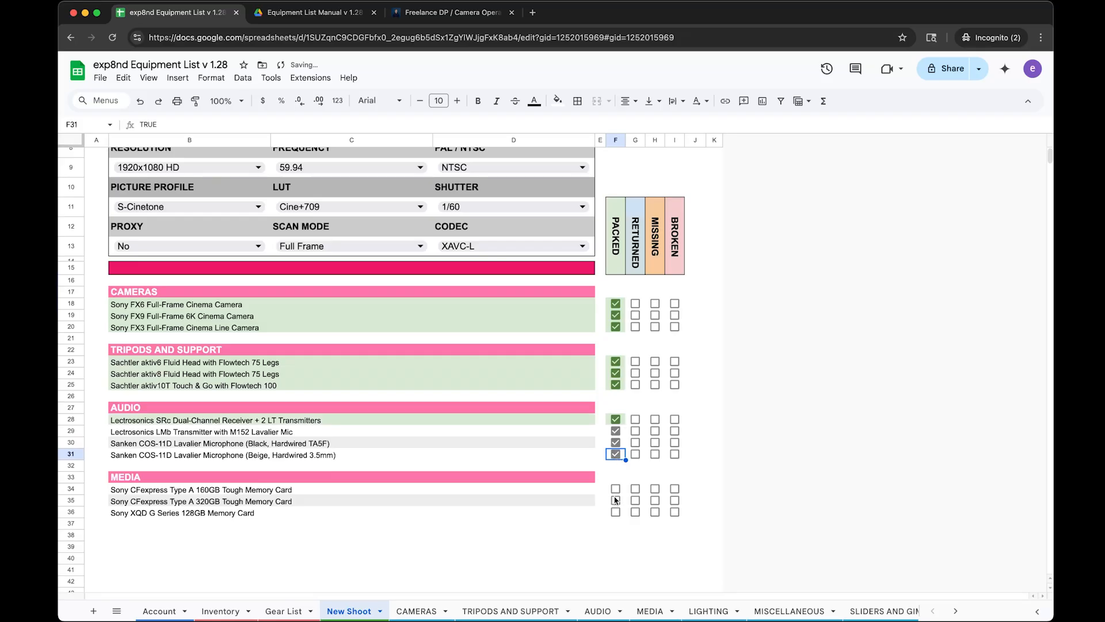
{"action": "left_click", "coordinate": [615, 489]}
{"action": "left_click", "coordinate": [615, 500]}
{"action": "left_click", "coordinate": [615, 512]}
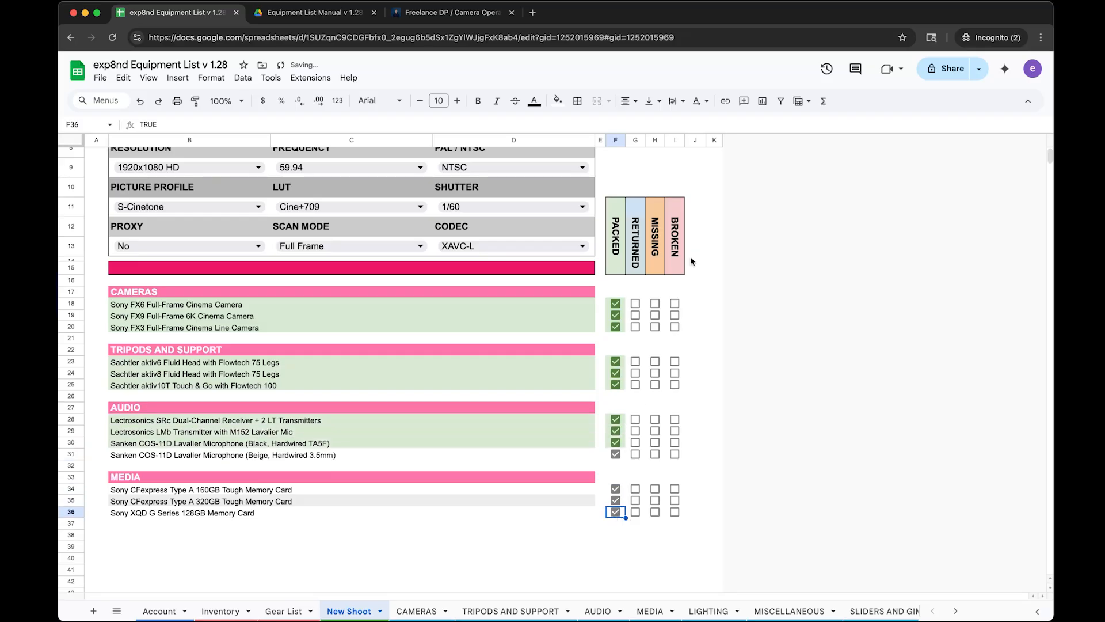
Mark the three Sony cameras as Returned and the three Sachtler tripods as Missing.
{"action": "left_click", "coordinate": [635, 303]}
{"action": "left_click", "coordinate": [635, 315]}
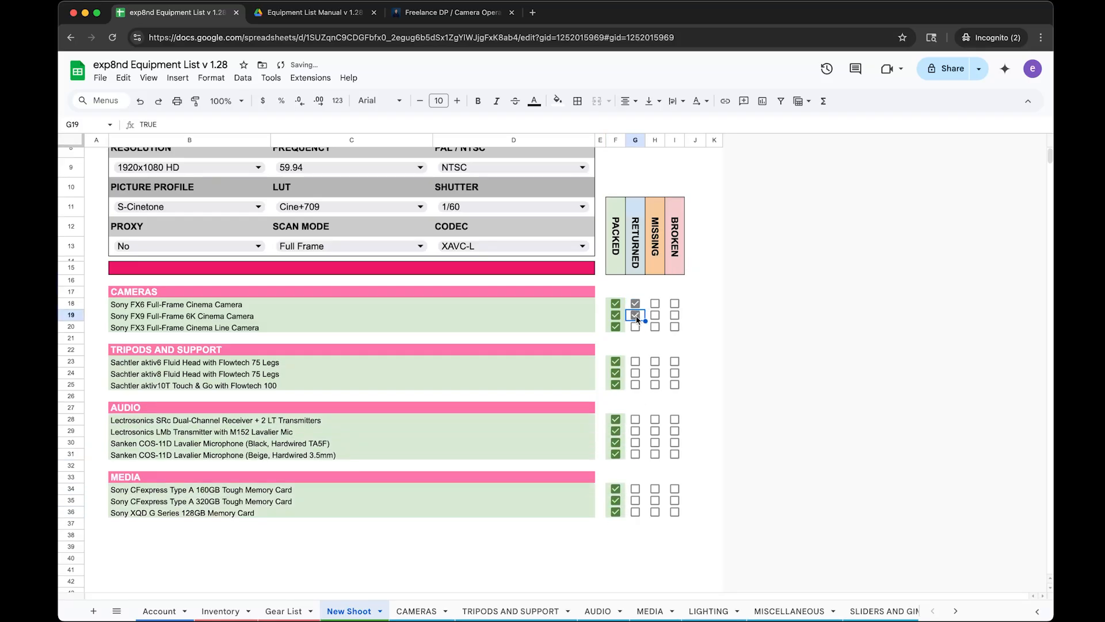
{"action": "left_click", "coordinate": [636, 326]}
{"action": "left_click", "coordinate": [655, 372]}
{"action": "left_click", "coordinate": [656, 362]}
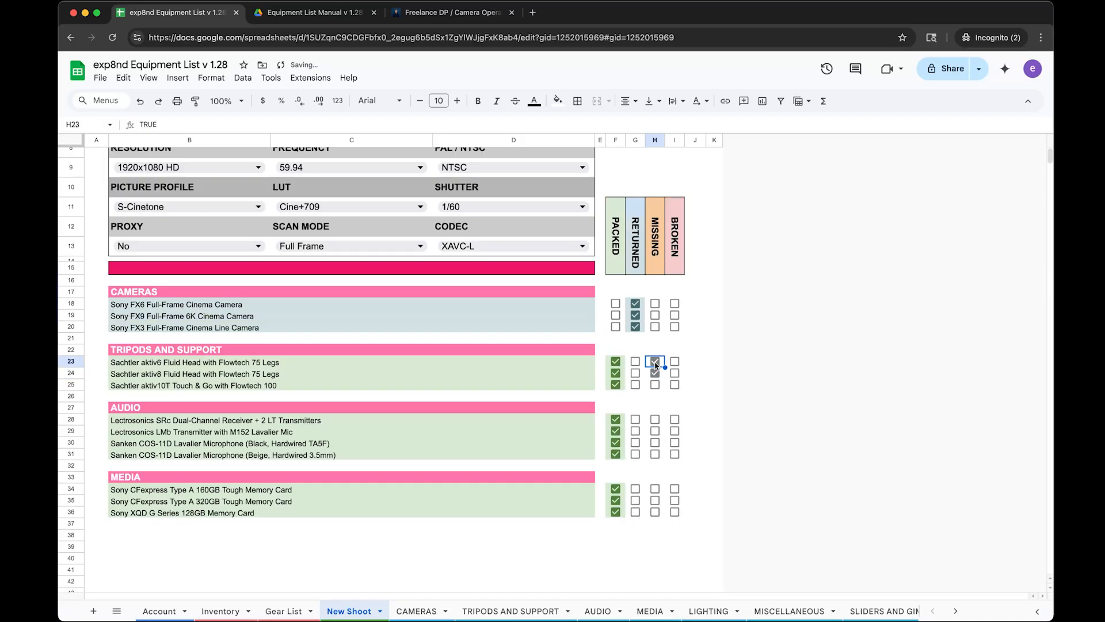
{"action": "left_click", "coordinate": [655, 385]}
Mark both Lectrosonics items and the black Sanken COS-11D microphone as Broken, and the beige COS-11D as Missing.
{"action": "left_click", "coordinate": [675, 420]}
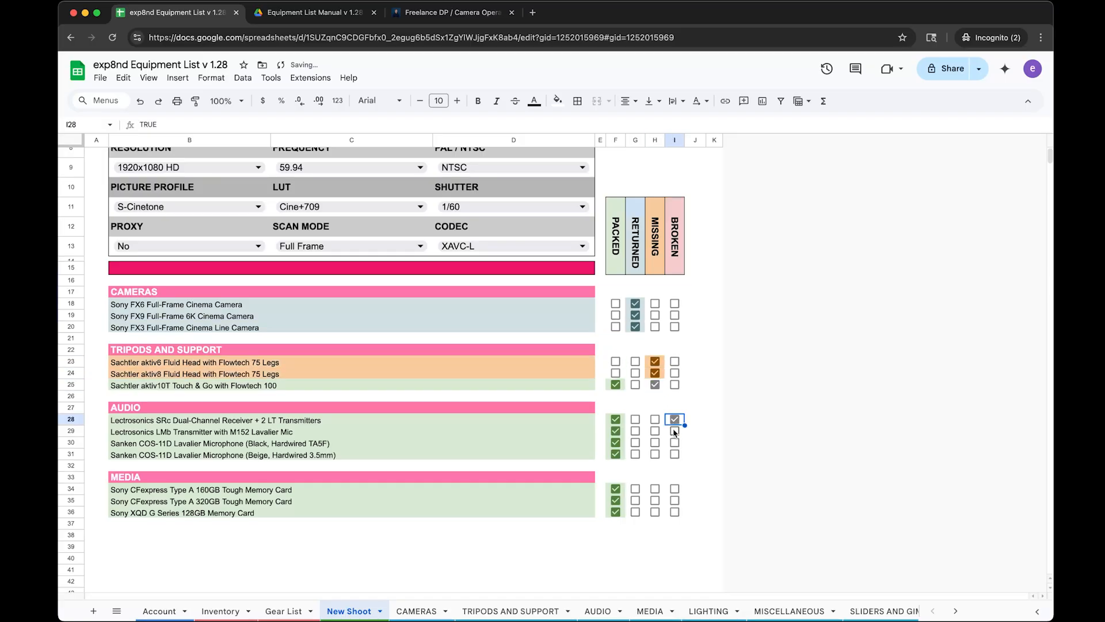
{"action": "left_click", "coordinate": [675, 431]}
{"action": "left_click", "coordinate": [674, 443]}
{"action": "left_click", "coordinate": [656, 454]}
Mark the two Sony CFexpress cards as Missing and the Sony XQD card as Returned.
{"action": "left_click", "coordinate": [655, 489]}
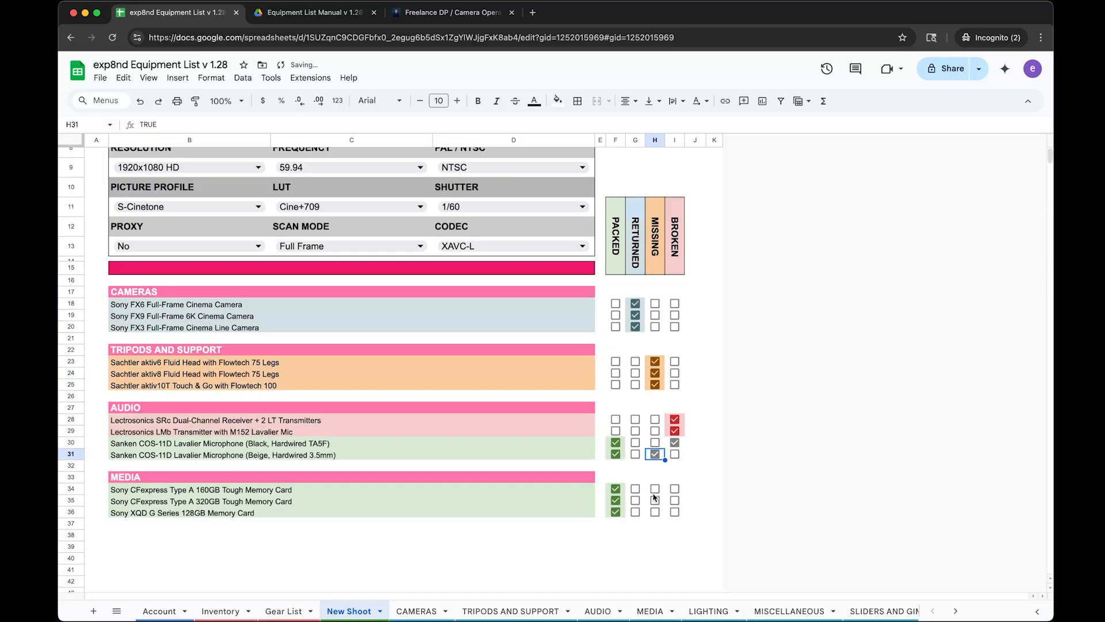
{"action": "left_click", "coordinate": [655, 500]}
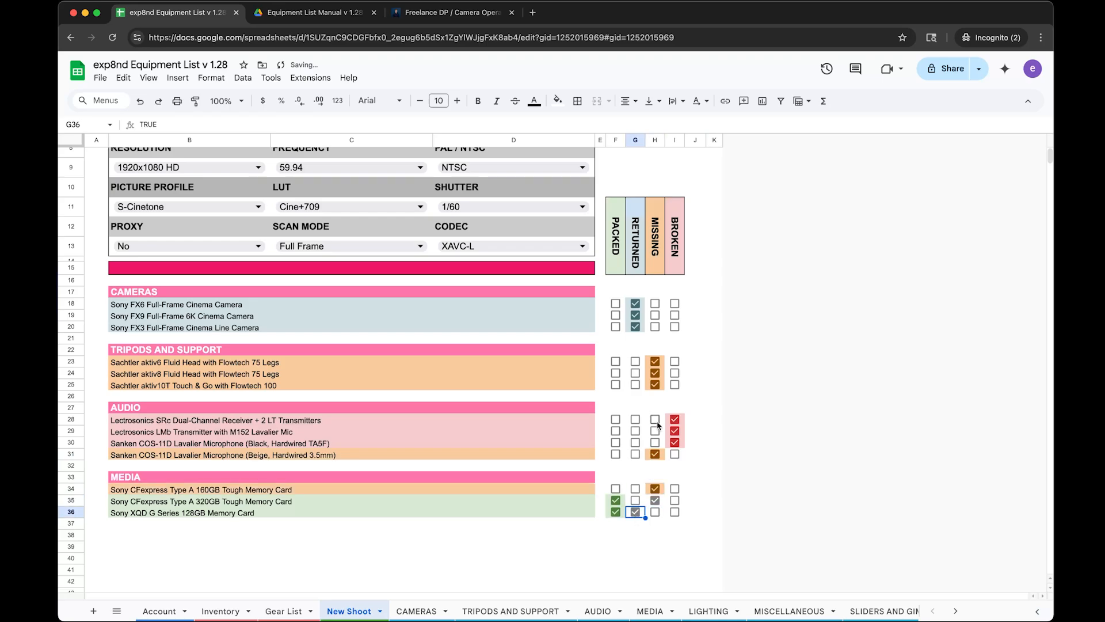
{"action": "left_click", "coordinate": [635, 512]}
Mark the Sachtler aktiv8 as Returned and the Sony FX9 as Broken, and tick both Packed and Broken for the Sony FX6.
{"action": "left_click", "coordinate": [636, 373]}
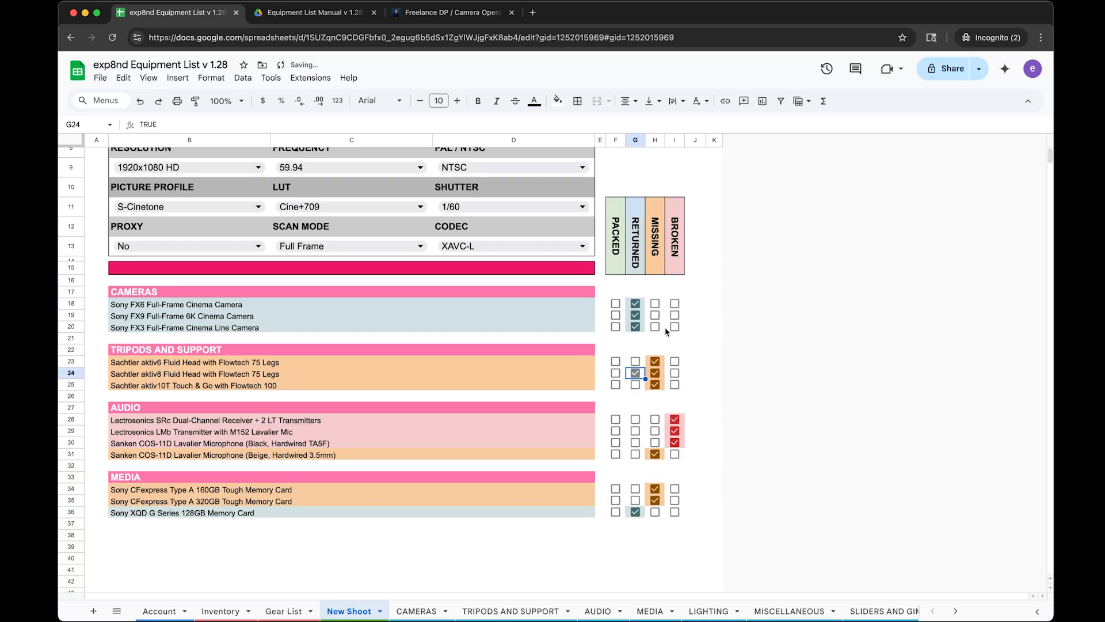
{"action": "left_click", "coordinate": [675, 314]}
{"action": "left_click", "coordinate": [617, 305]}
{"action": "left_click", "coordinate": [674, 304]}
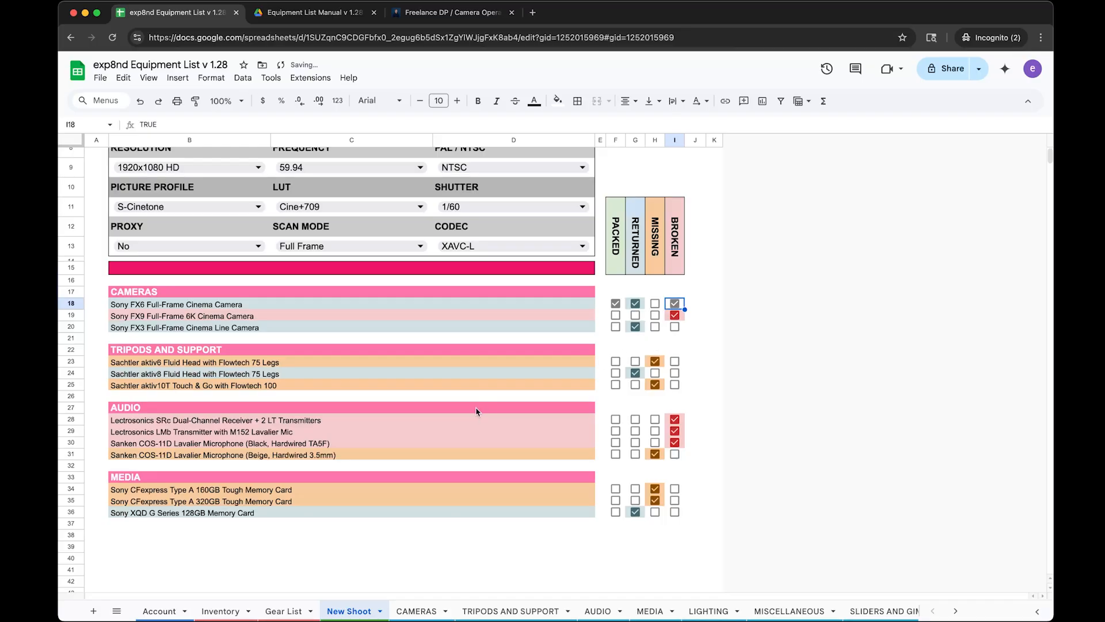
Select cells B1:D37, preview printing only those cells at the Fit to page scale, and leave without printing.
{"action": "scroll", "coordinate": [478, 410], "scroll_direction": "up", "scroll_amount": 5}
{"action": "left_click_drag", "start_coordinate": [167, 151], "coordinate": [439, 532]}
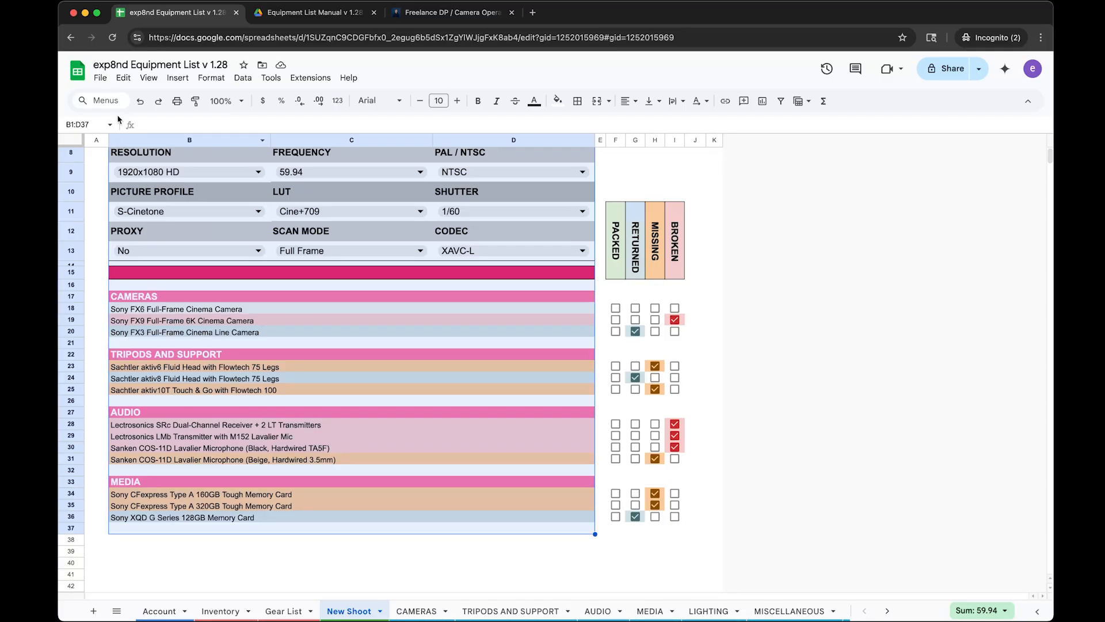
{"action": "left_click", "coordinate": [101, 78]}
{"action": "left_click", "coordinate": [179, 441]}
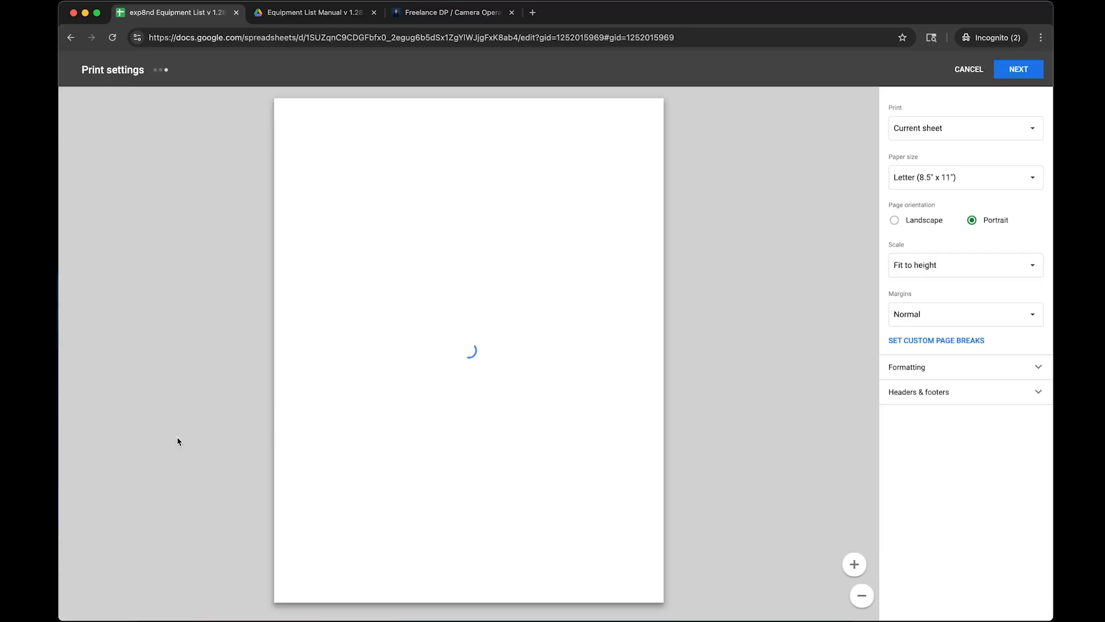
{"action": "left_click", "coordinate": [928, 266]}
{"action": "left_click", "coordinate": [931, 282]}
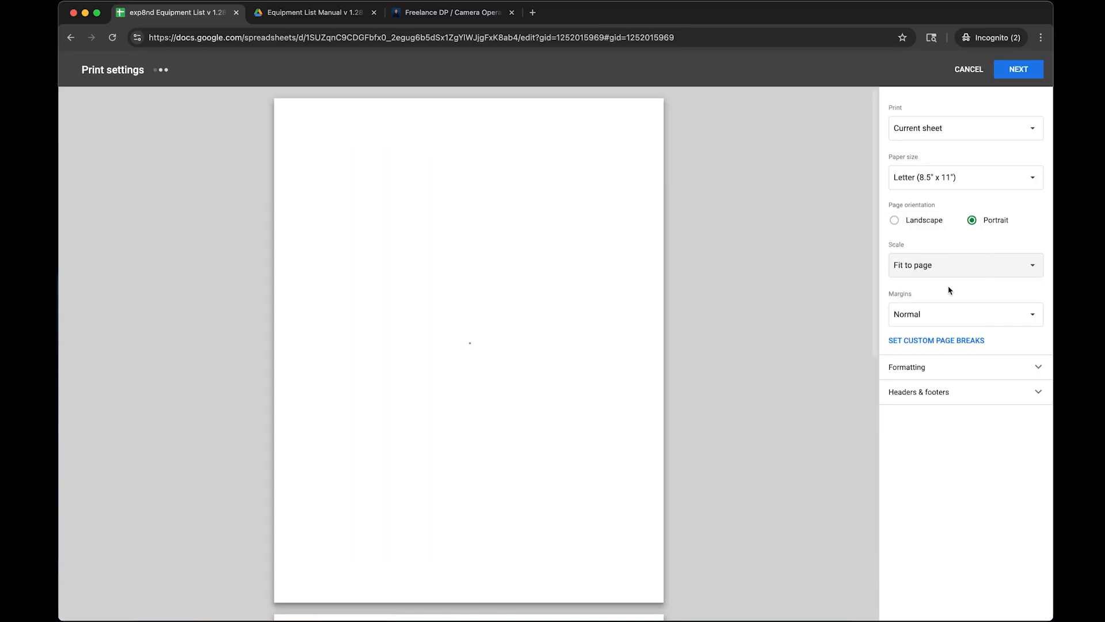
{"action": "left_click", "coordinate": [936, 134]}
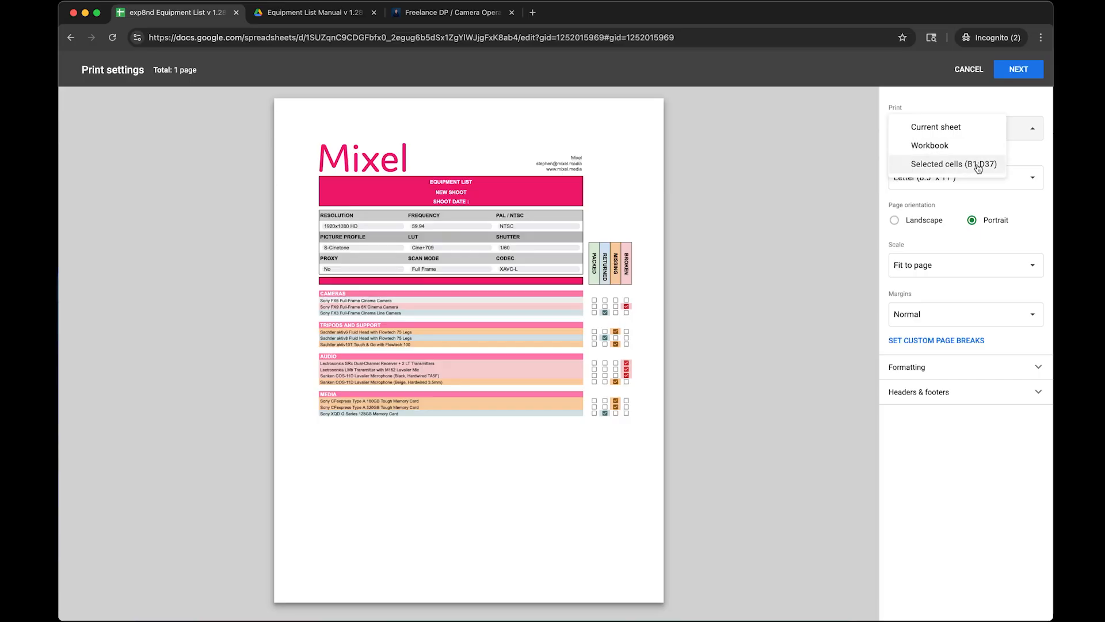
{"action": "left_click", "coordinate": [979, 165]}
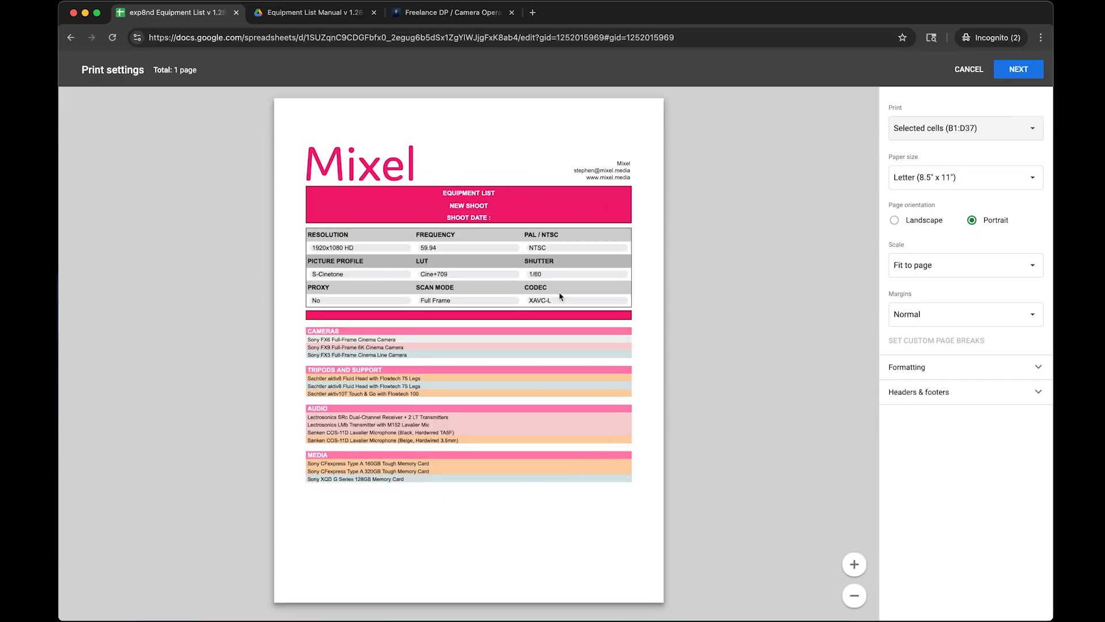
{"action": "left_click", "coordinate": [969, 69]}
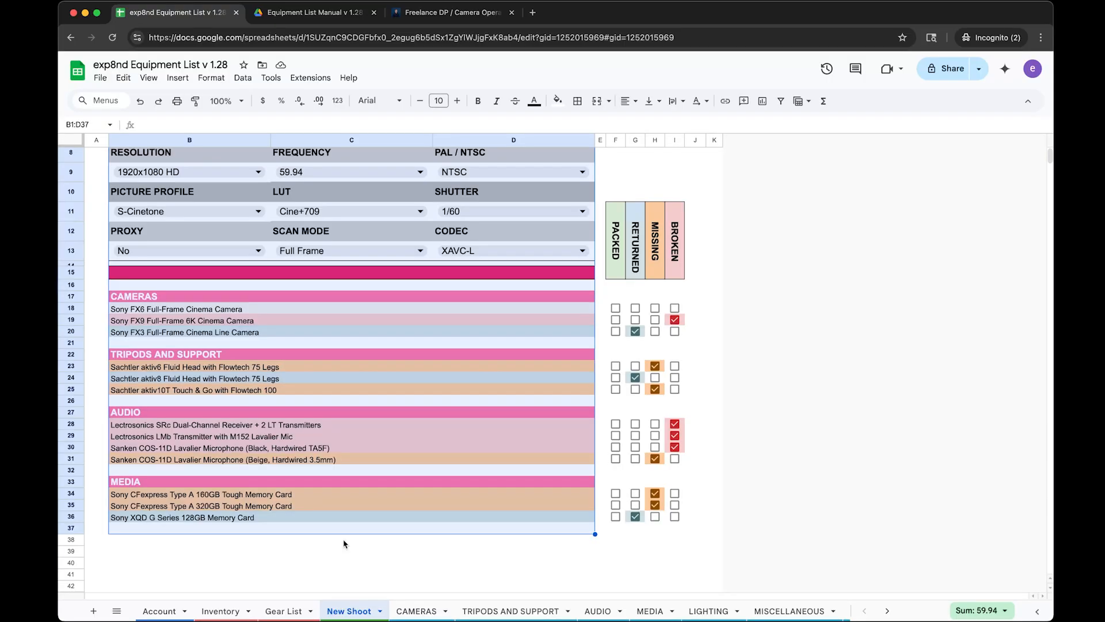
Delete the New Shoot sheet and clear the equipment list on the Gear List sheet.
{"action": "left_click", "coordinate": [379, 611]}
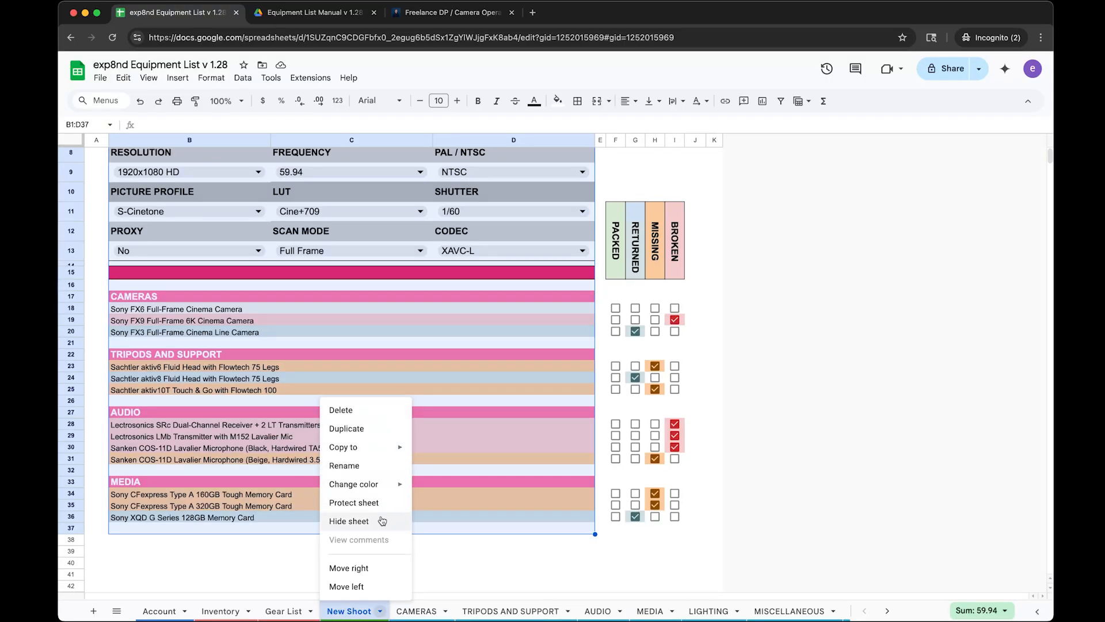
{"action": "left_click", "coordinate": [379, 410]}
{"action": "left_click", "coordinate": [679, 362]}
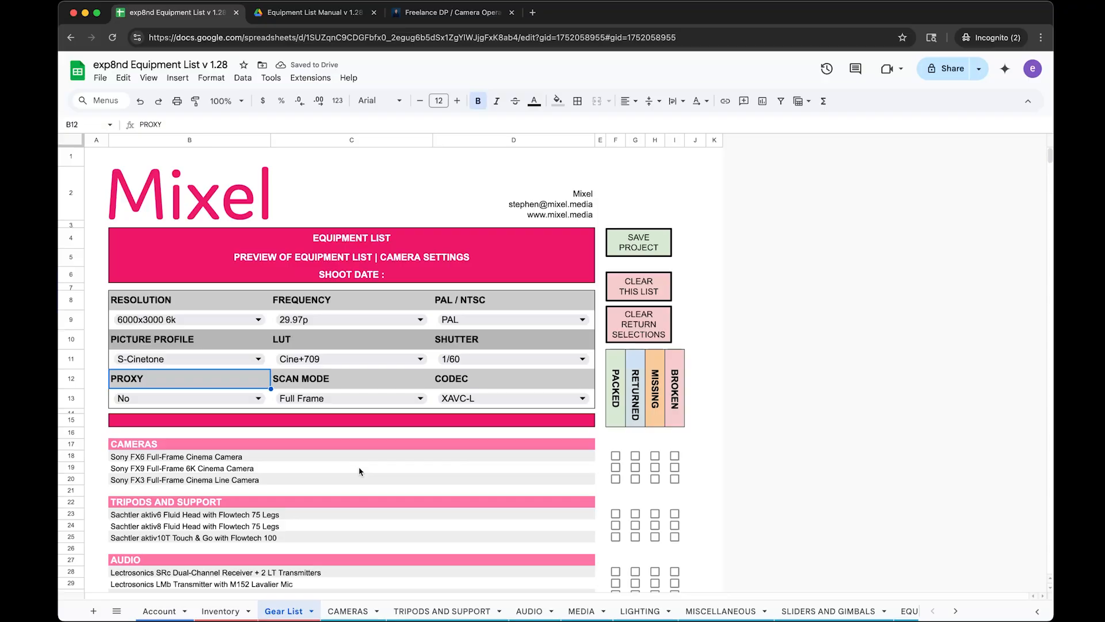
{"action": "left_click", "coordinate": [644, 283]}
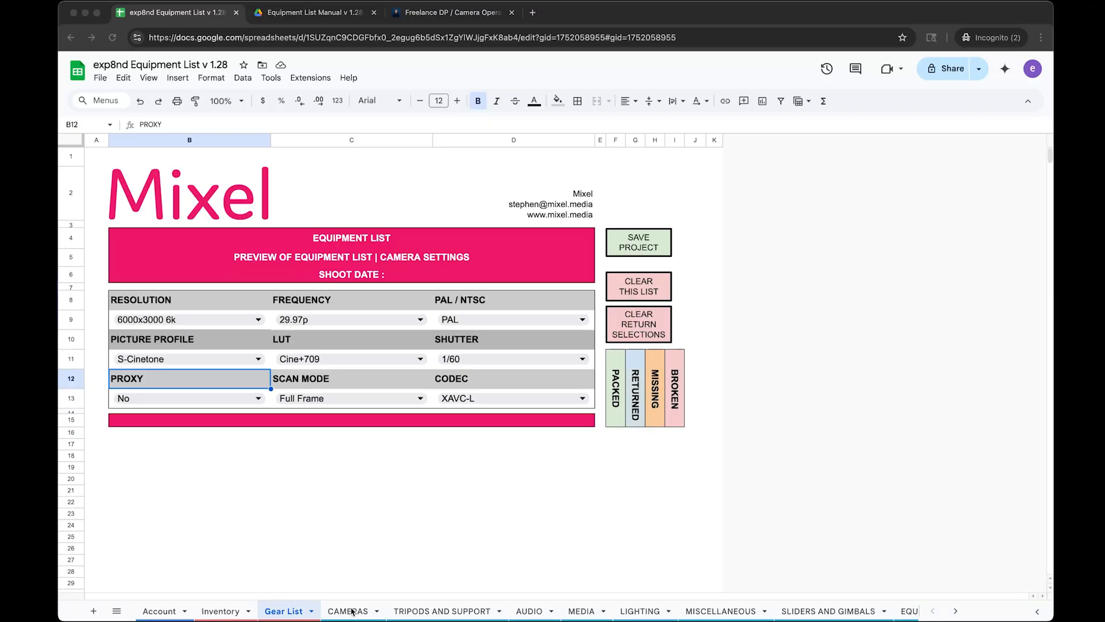
{"action": "left_click", "coordinate": [352, 611]}
{"action": "left_click", "coordinate": [446, 612]}
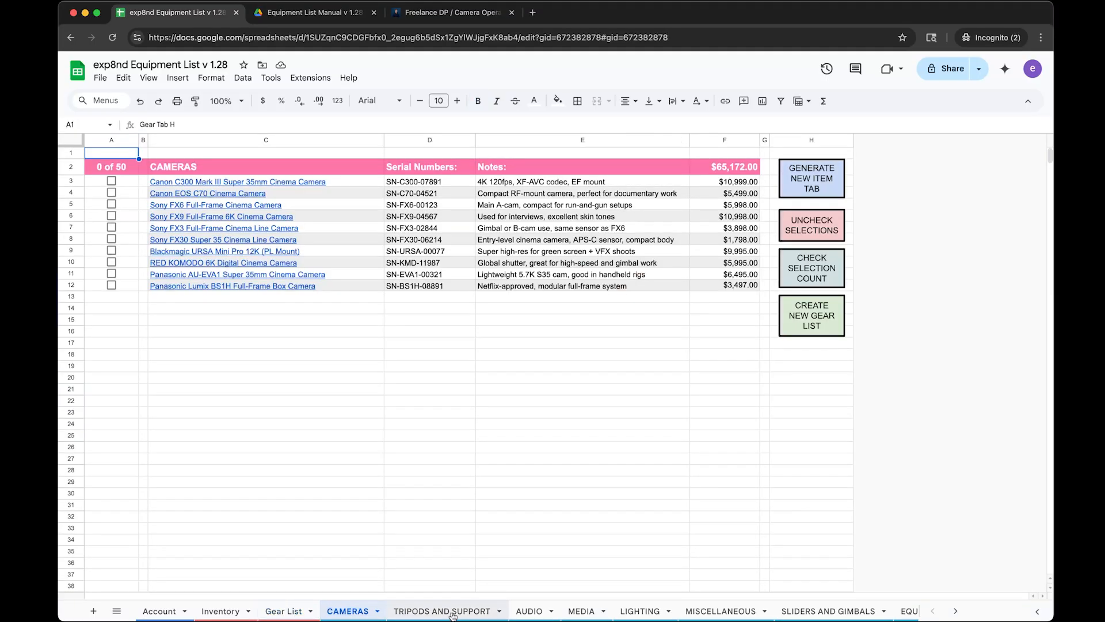
{"action": "left_click", "coordinate": [519, 614]}
{"action": "left_click", "coordinate": [348, 611]}
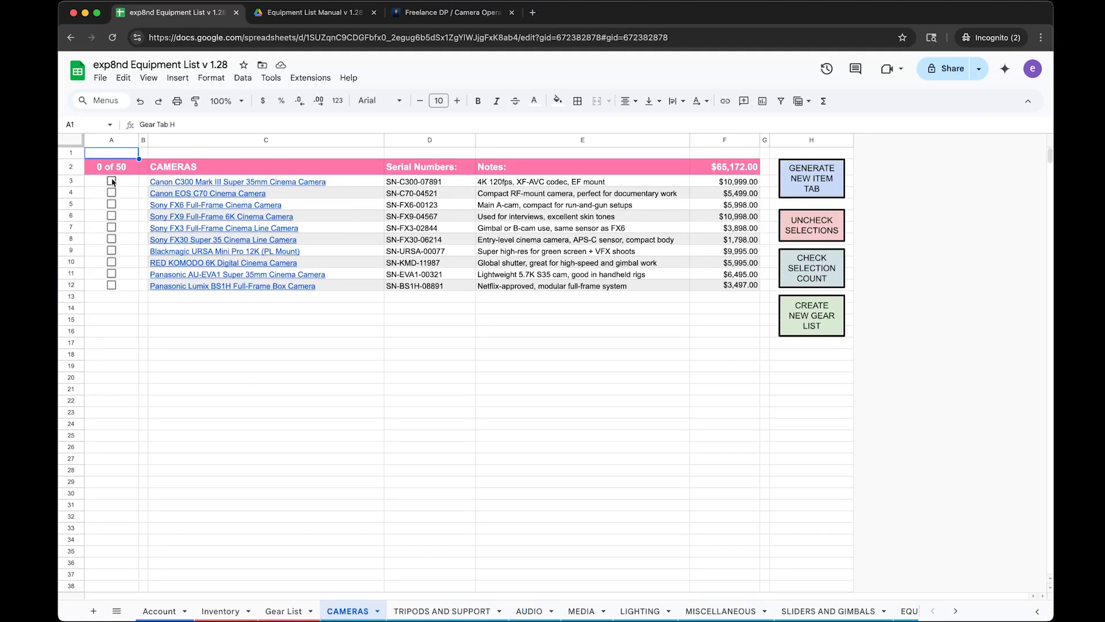
{"action": "left_click", "coordinate": [294, 611]}
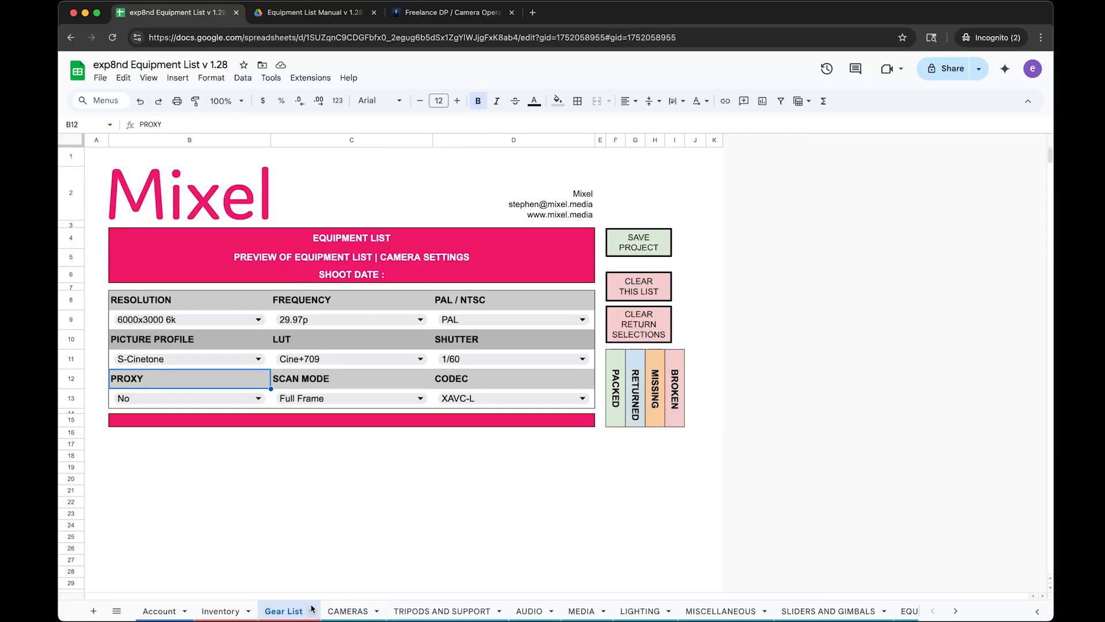
On the CAMERAS sheet, tick the Canon EOS C70, Sony FX6, Sony FX9, Sony FX3 and Sony FX30.
{"action": "left_click", "coordinate": [357, 611]}
{"action": "left_click", "coordinate": [112, 192]}
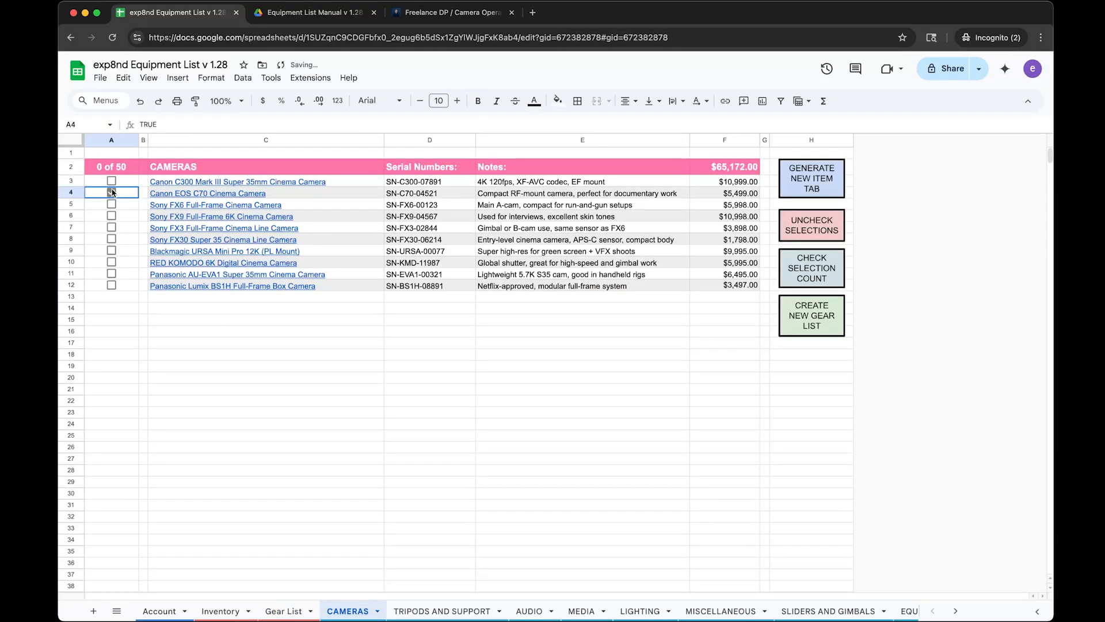
{"action": "left_click", "coordinate": [112, 203]}
{"action": "left_click", "coordinate": [111, 216]}
{"action": "left_click", "coordinate": [112, 227]}
{"action": "left_click", "coordinate": [111, 239]}
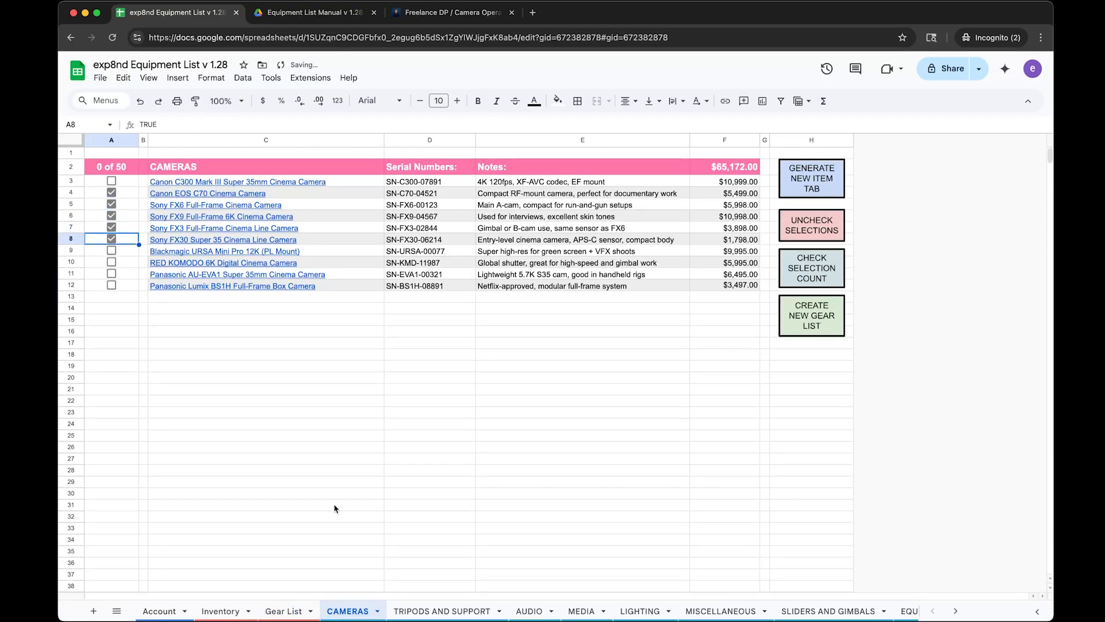
On the TRIPODS AND SUPPORT sheet, tick the Miller CX6, Miller ArrowX 3 and Miller CompassX CX10.
{"action": "left_click", "coordinate": [425, 610]}
{"action": "left_click", "coordinate": [111, 216]}
{"action": "left_click", "coordinate": [112, 228]}
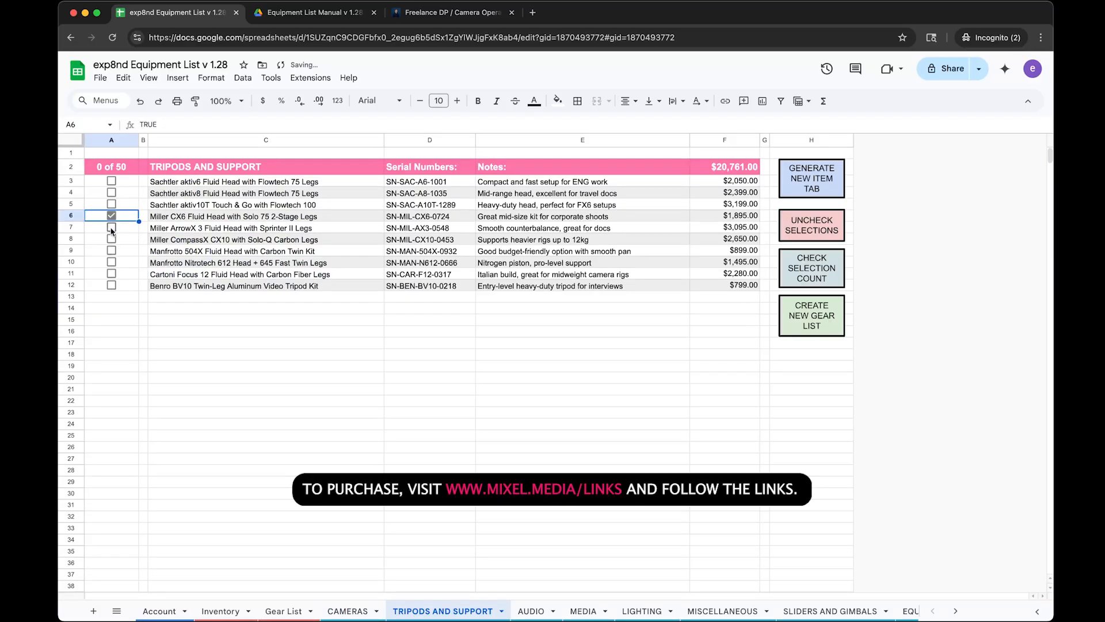
{"action": "left_click", "coordinate": [112, 239]}
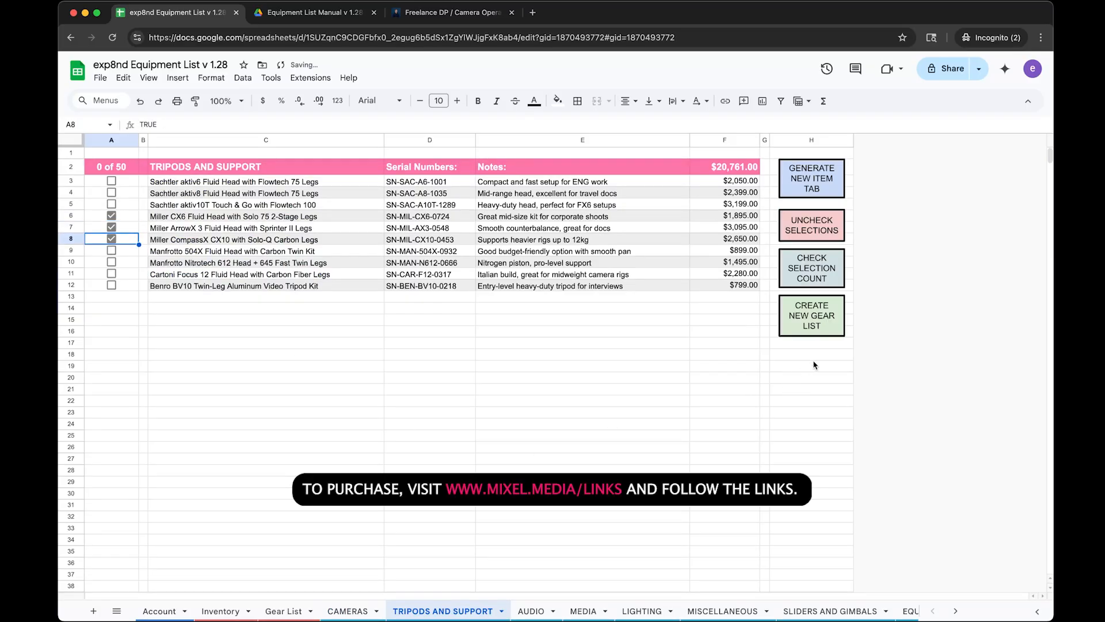
Create a new gear list from the ticked cameras and tripods, and look it over on the Gear List sheet.
{"action": "left_click", "coordinate": [819, 320]}
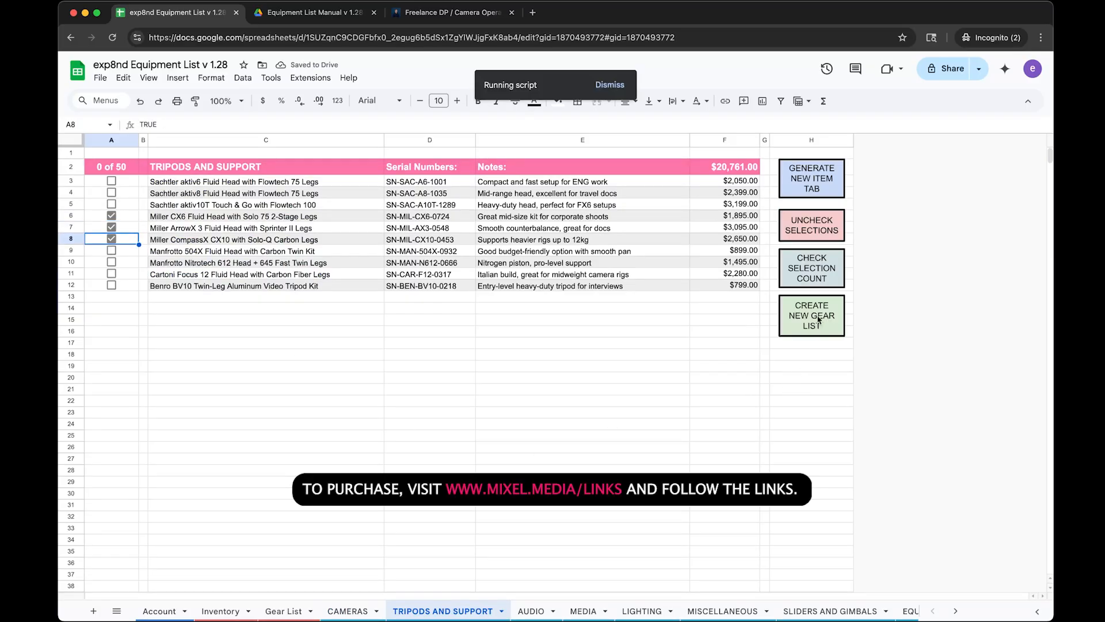
{"action": "left_click", "coordinate": [287, 611]}
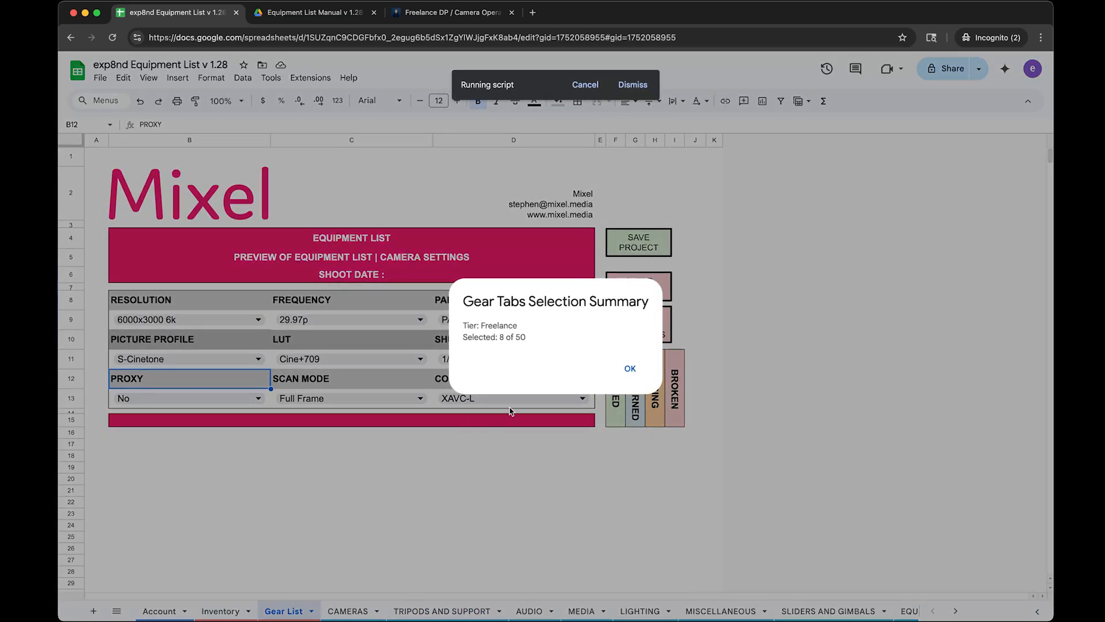
{"action": "left_click", "coordinate": [629, 368]}
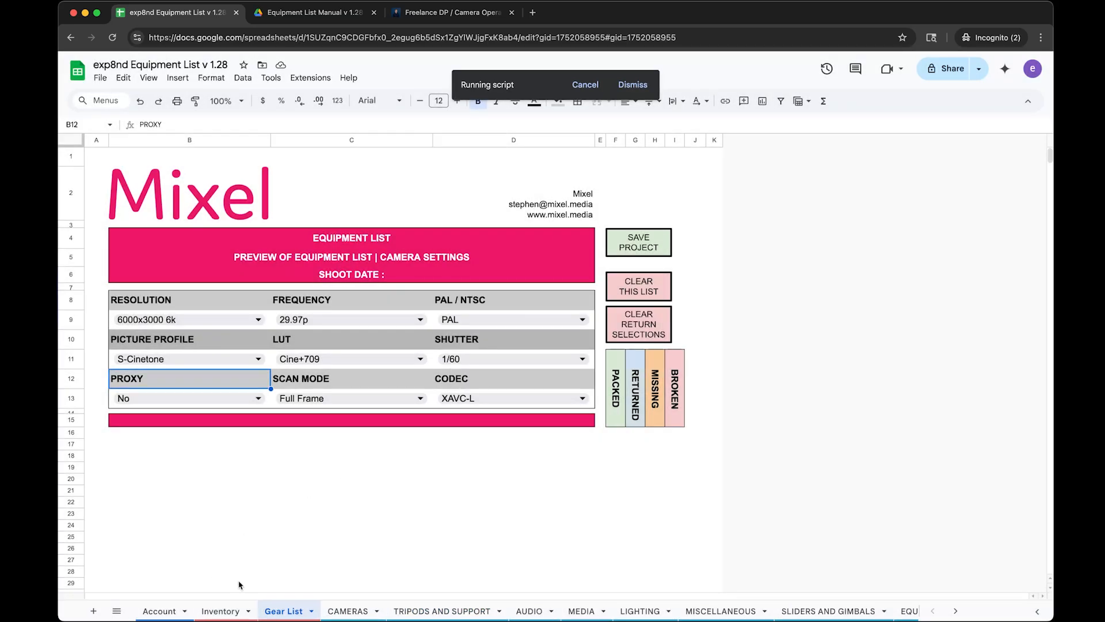
{"action": "left_click", "coordinate": [221, 612]}
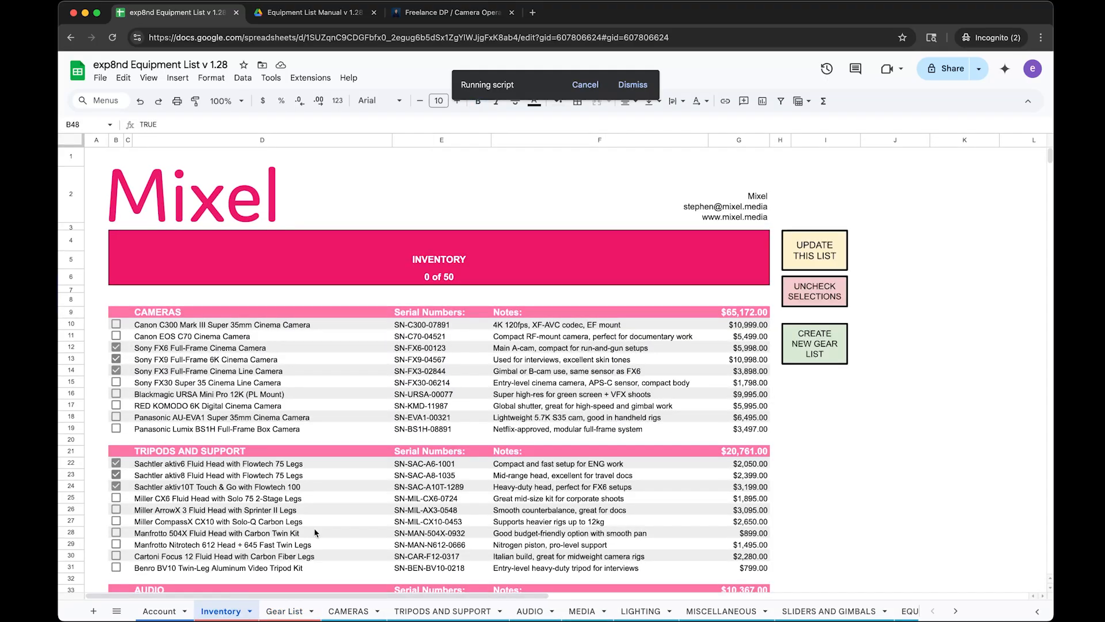
{"action": "left_click", "coordinate": [284, 611]}
{"action": "left_click", "coordinate": [348, 612]}
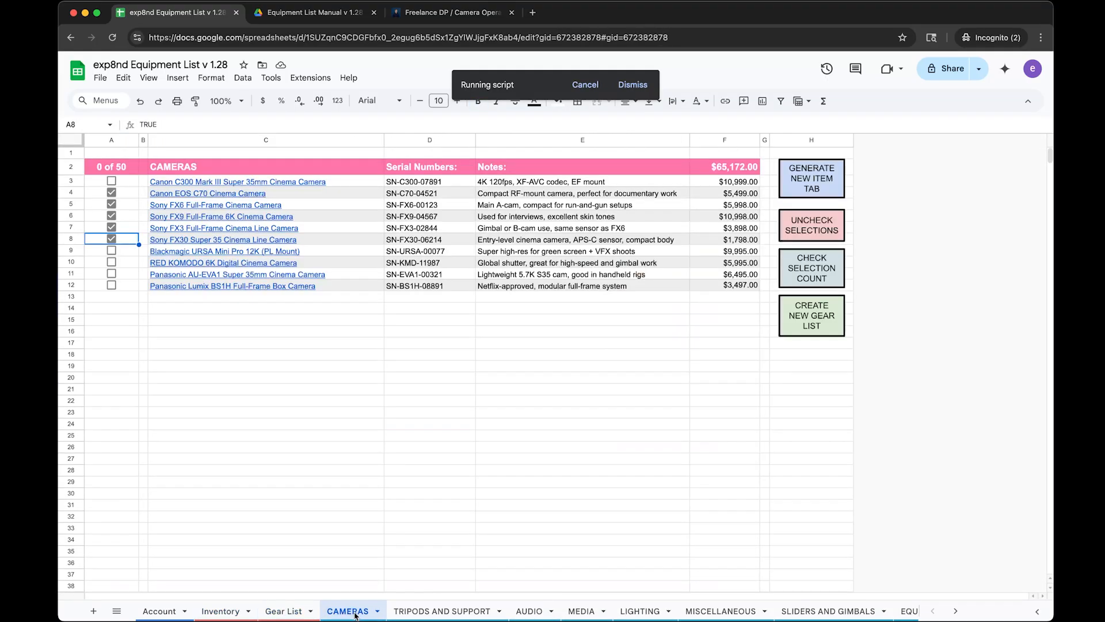
{"action": "left_click", "coordinate": [283, 611]}
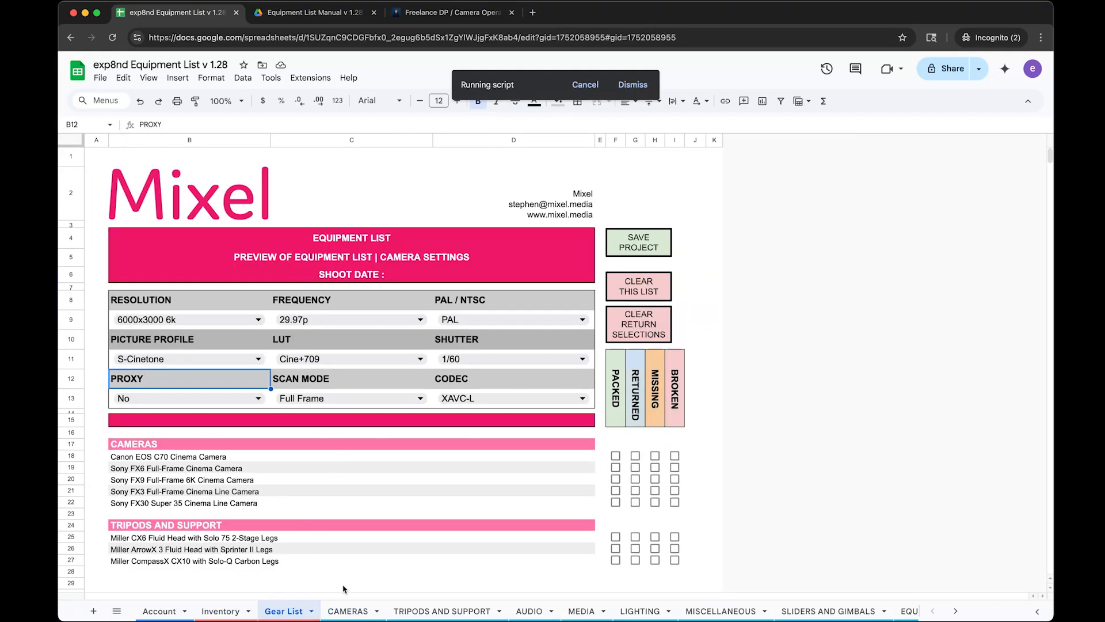
{"action": "left_click", "coordinate": [346, 611]}
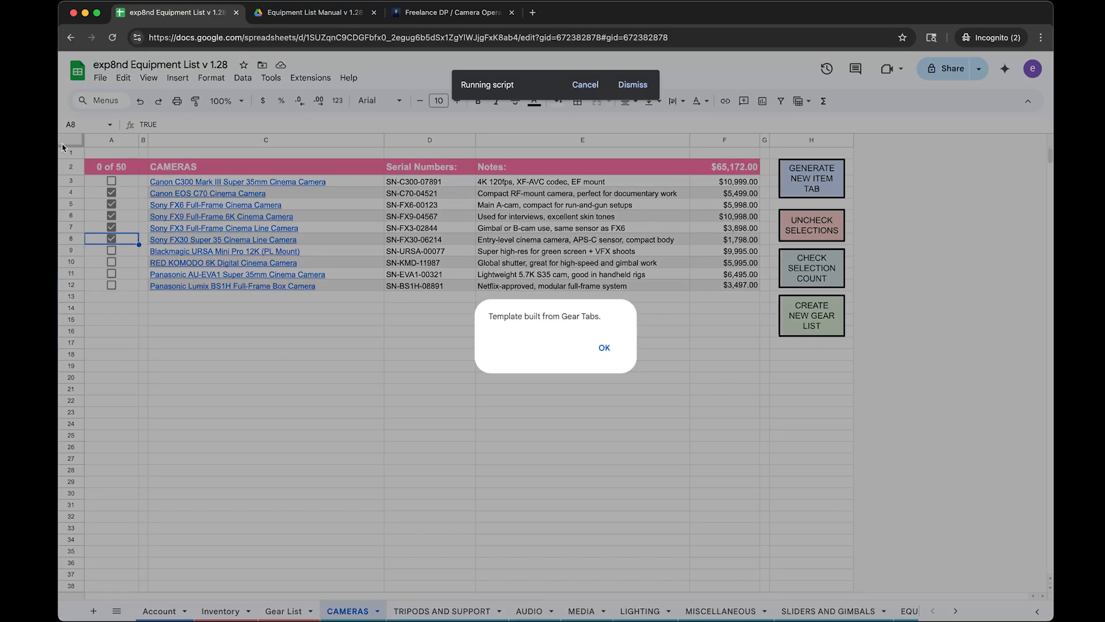
{"action": "left_click", "coordinate": [604, 347]}
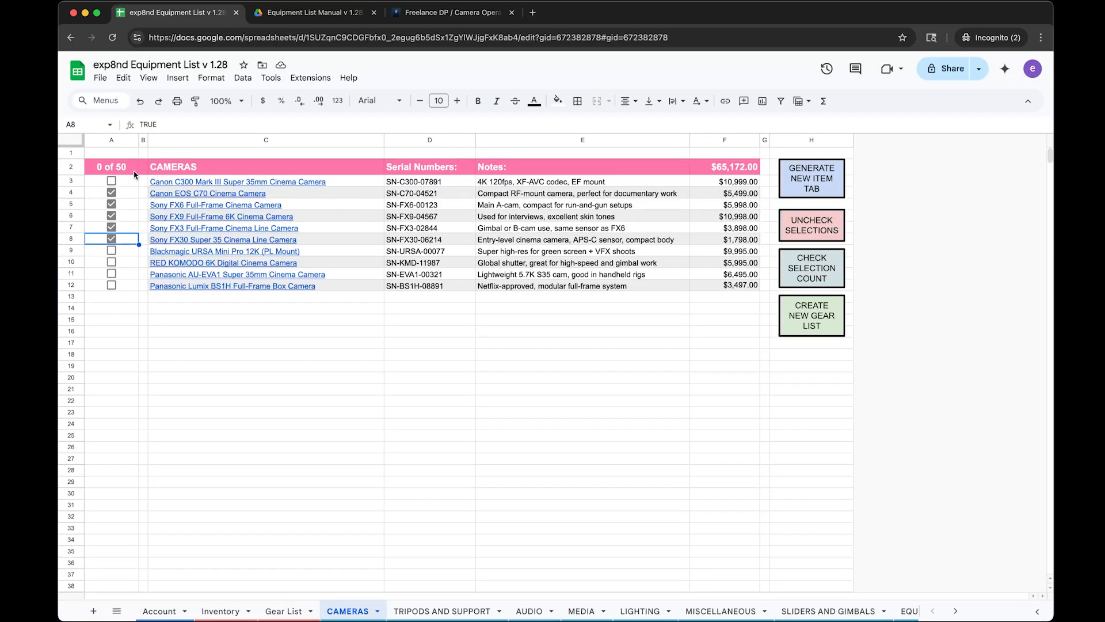
Check the selection count from the CAMERAS sheet and uncheck all selections.
{"action": "left_click", "coordinate": [810, 263]}
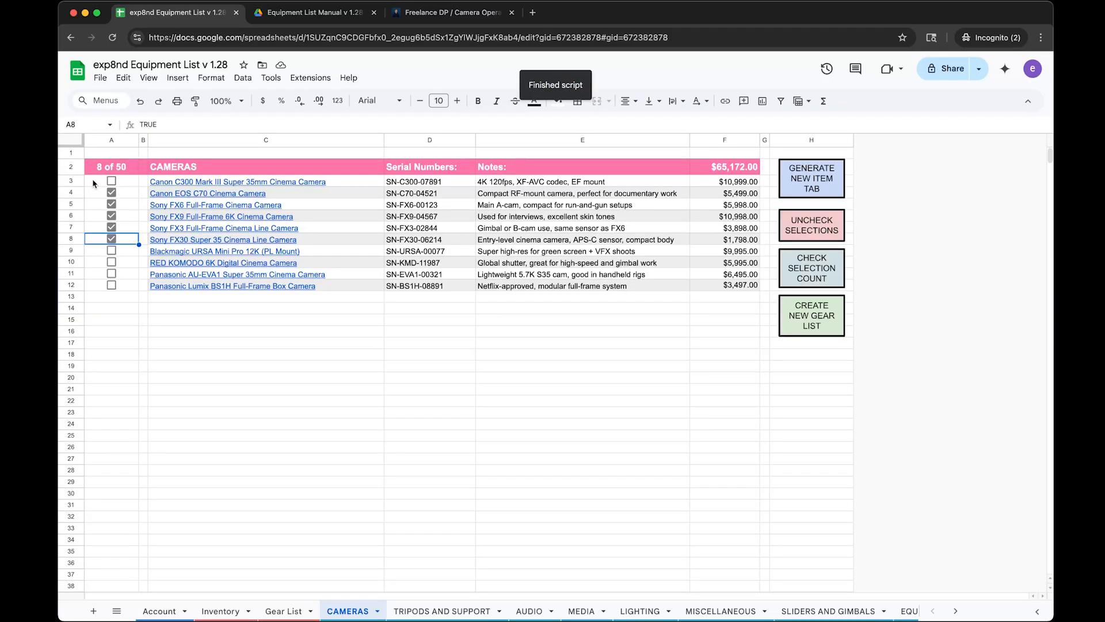
{"action": "left_click", "coordinate": [811, 221]}
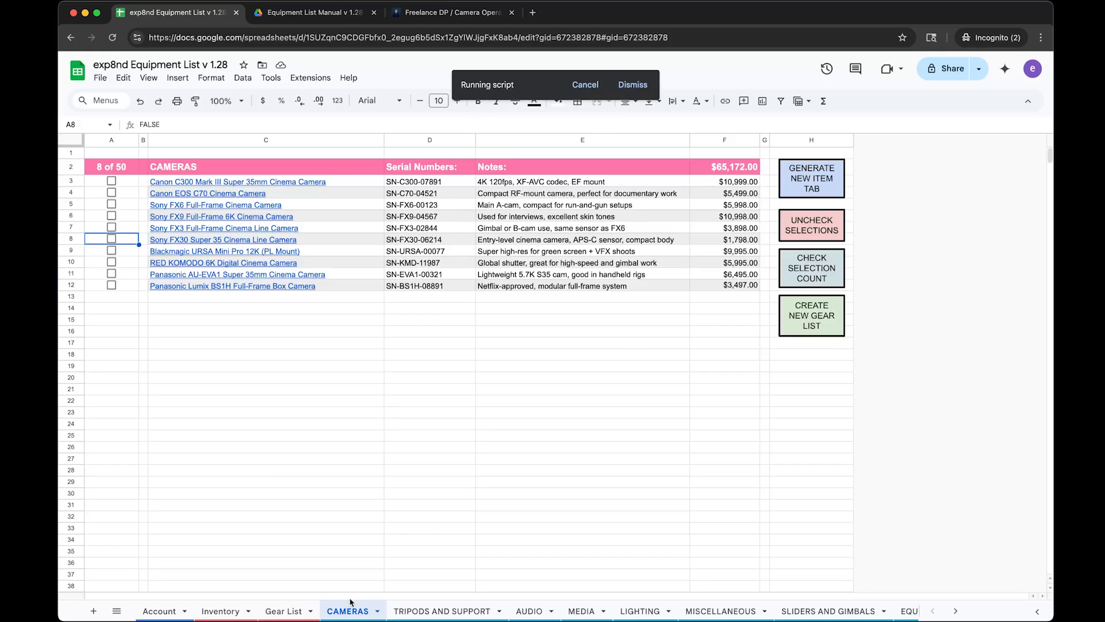
Look through the gear category sheets from TRIPODS AND SUPPORT to EQUIPMENT for remaining ticked items.
{"action": "left_click", "coordinate": [443, 611]}
{"action": "left_click", "coordinate": [531, 611]}
{"action": "left_click", "coordinate": [582, 611]}
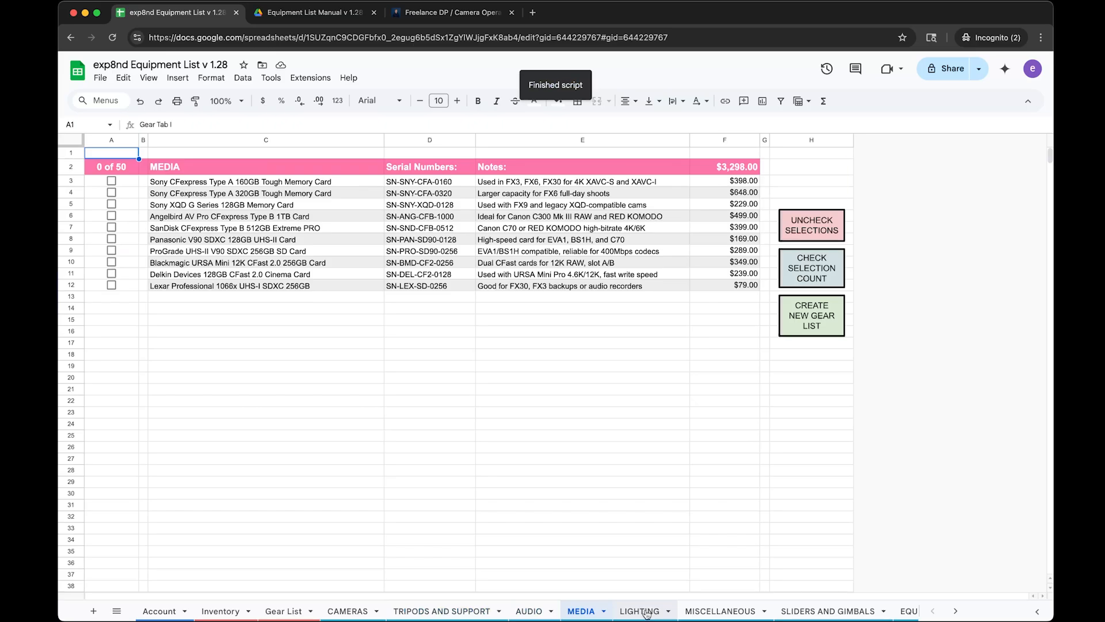
{"action": "left_click", "coordinate": [642, 611]}
{"action": "left_click", "coordinate": [715, 611]}
{"action": "left_click", "coordinate": [832, 611]}
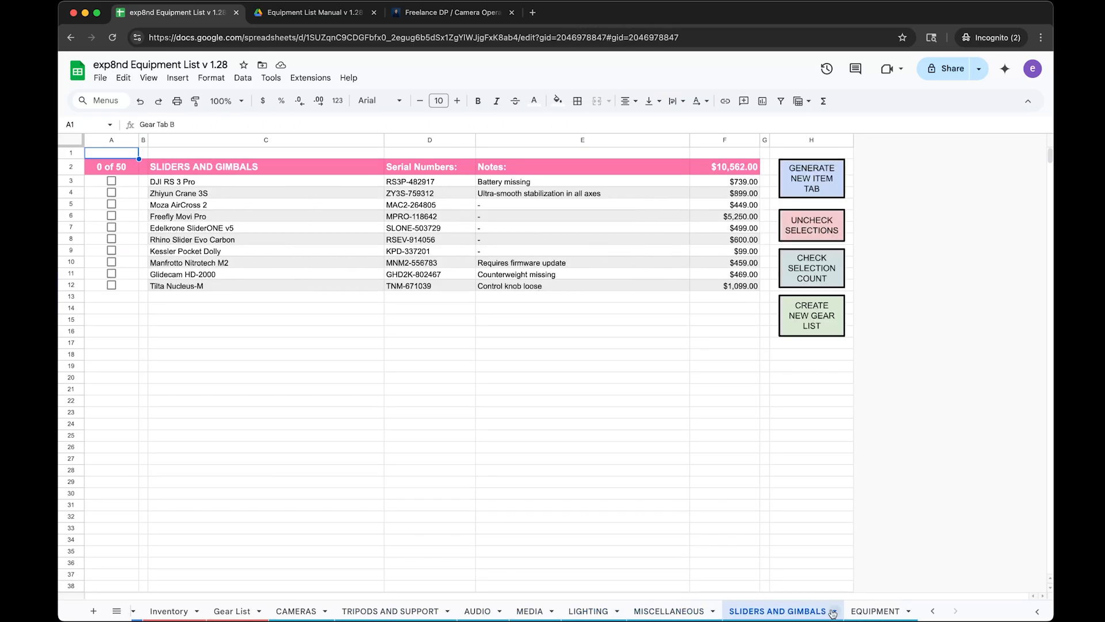
{"action": "left_click", "coordinate": [886, 611]}
Generate a new item tab named New List from the SLIDERS AND GIMBALS sheet.
{"action": "left_click", "coordinate": [806, 611]}
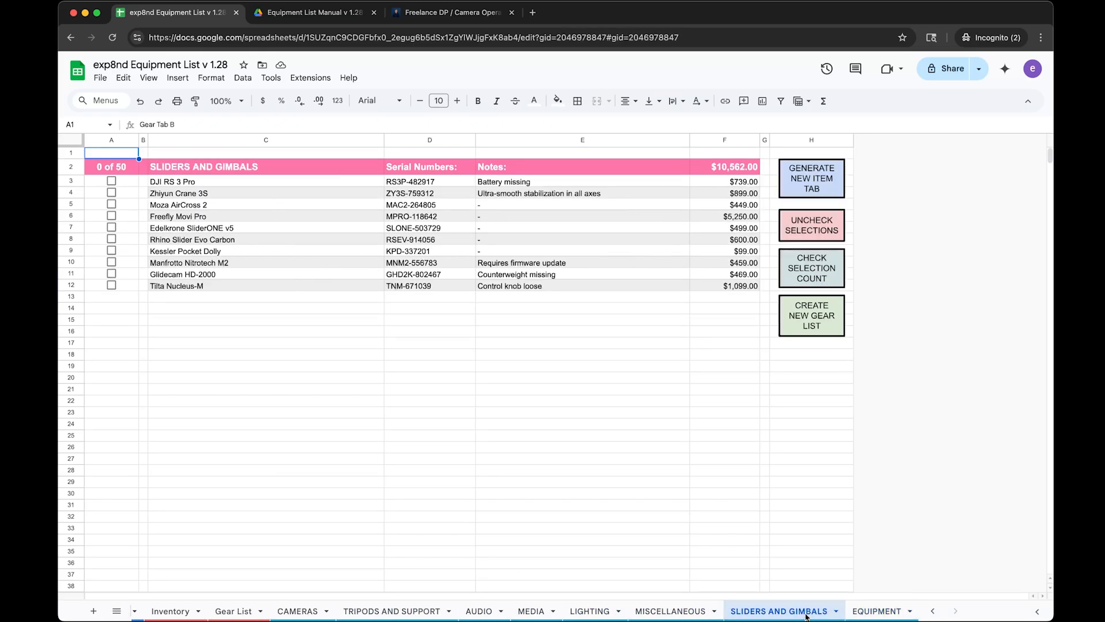
{"action": "left_click", "coordinate": [814, 172]}
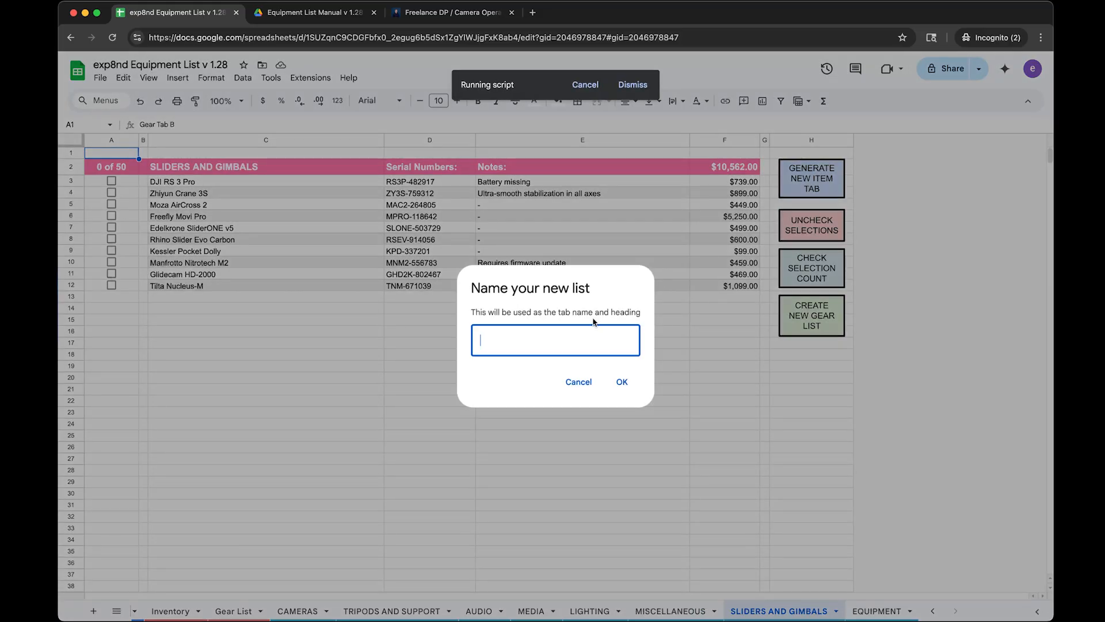
{"action": "type", "text": "New List"}
{"action": "left_click", "coordinate": [621, 382]}
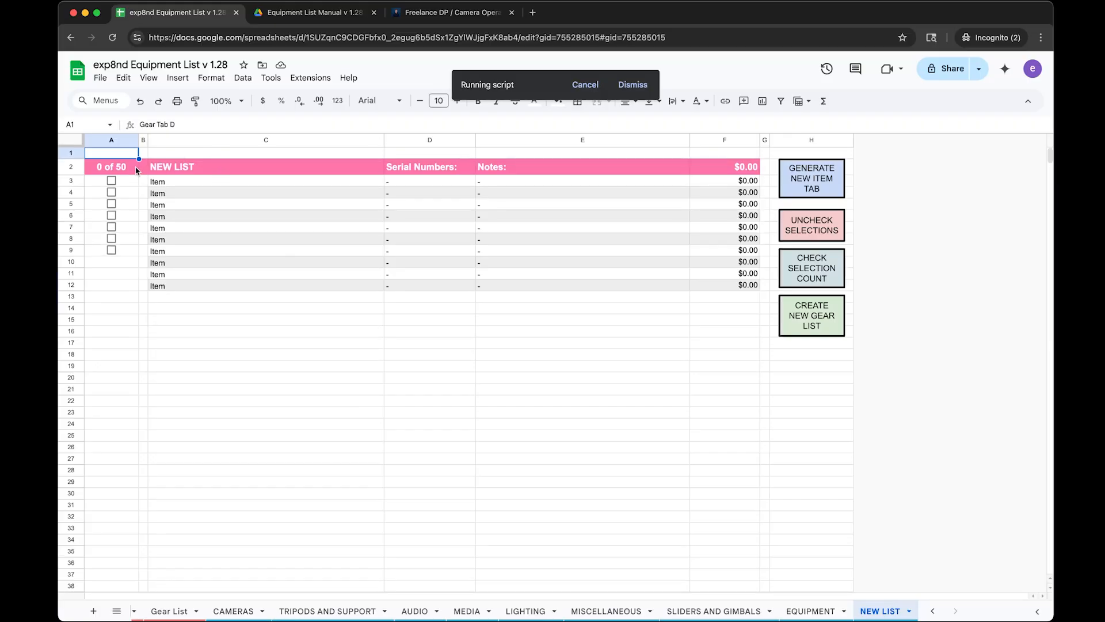
Add the entries Item 1, Item 2 and Item 3 in cells C13 to C15 of the NEW LIST sheet.
{"action": "left_click", "coordinate": [189, 297]}
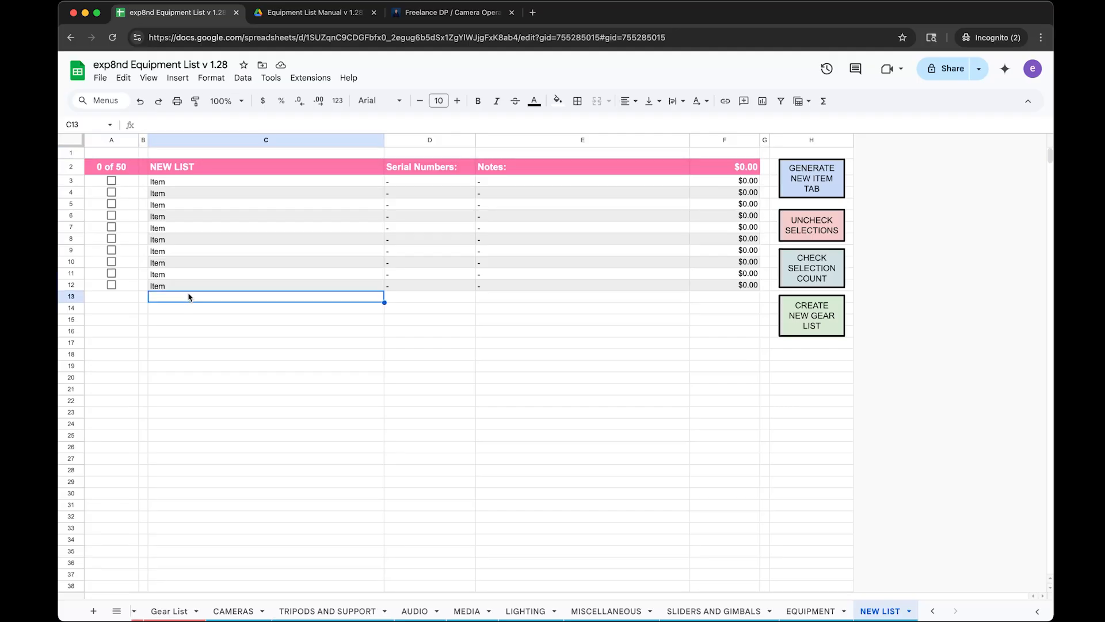
{"action": "type", "text": "Item 1"}
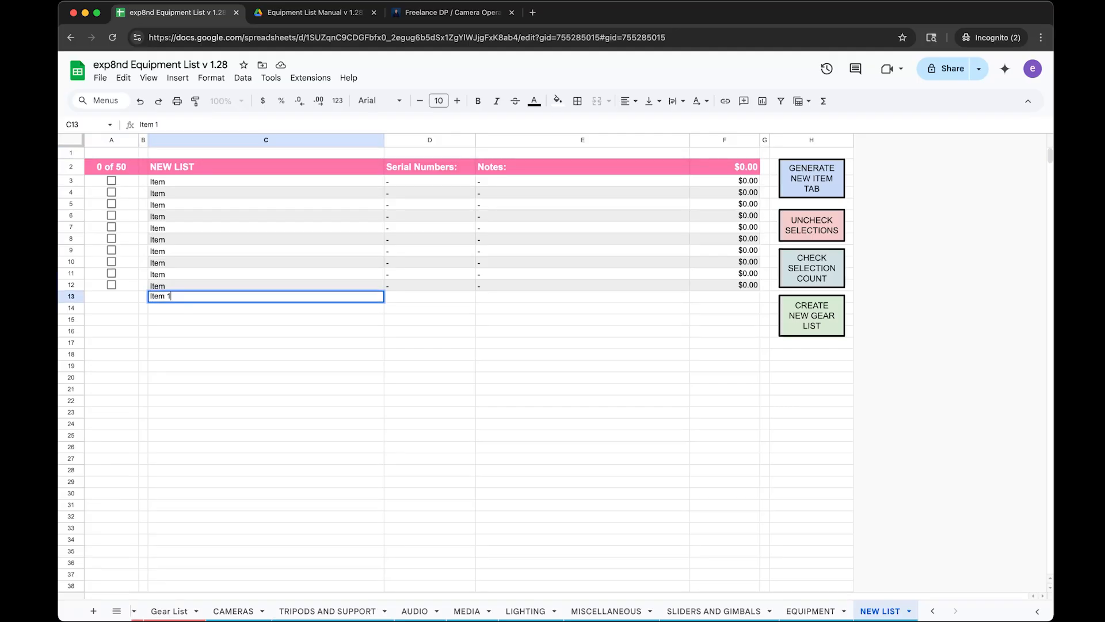
{"action": "key", "text": "Return"}
{"action": "type", "text": "Item "}
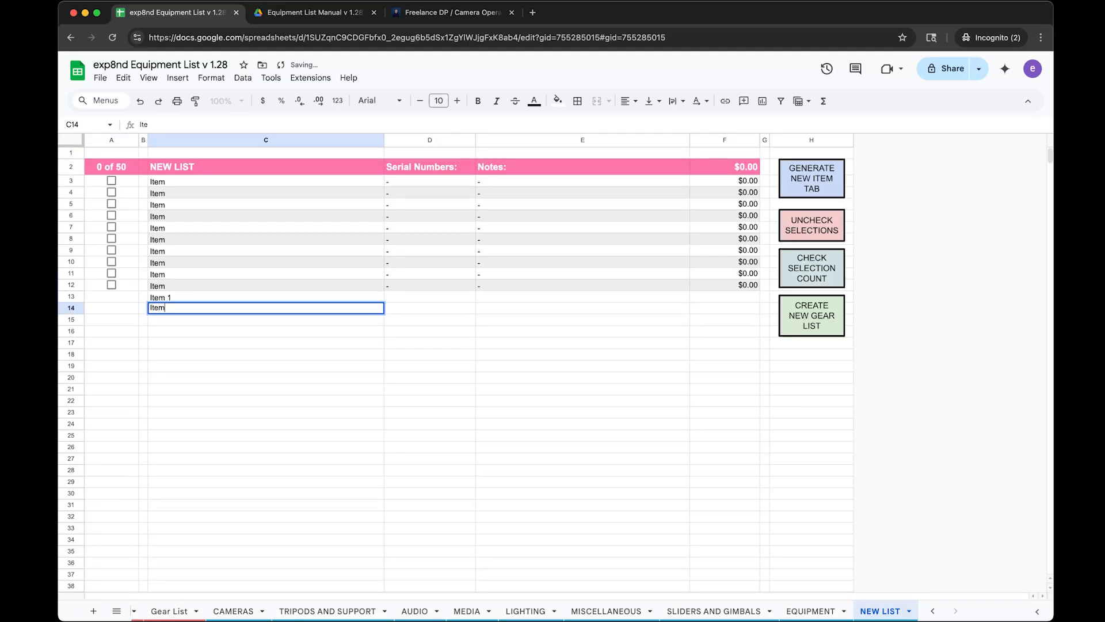
{"action": "type", "text": "2"}
{"action": "key", "text": "Return"}
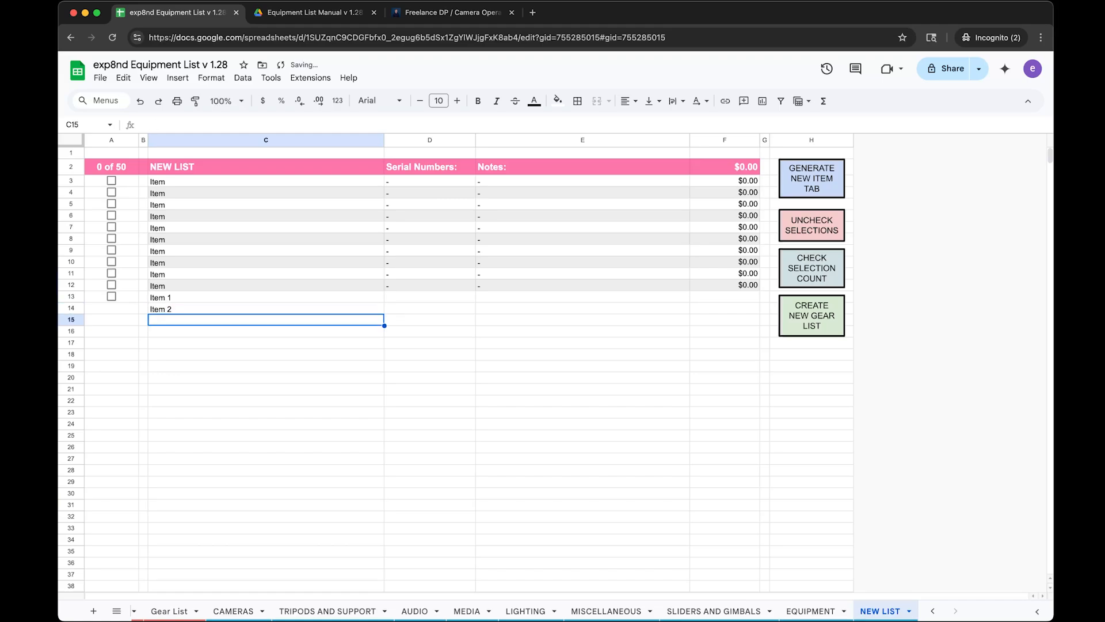
{"action": "type", "text": "Item 3"}
{"action": "left_click", "coordinate": [230, 343]}
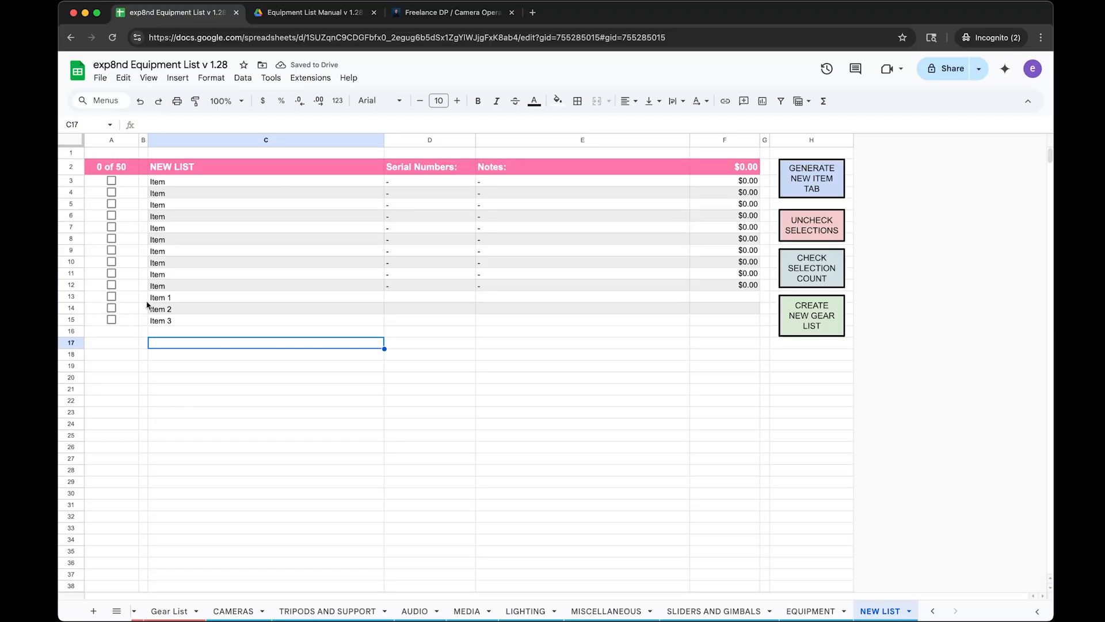
Clear the Item 1, Item 2 and Item 3 entries beneath the existing rows of the NEW LIST sheet.
{"action": "left_click", "coordinate": [230, 331]}
{"action": "left_click_drag", "start_coordinate": [230, 331], "coordinate": [233, 303]}
{"action": "key", "text": "Delete"}
{"action": "left_click", "coordinate": [309, 389]}
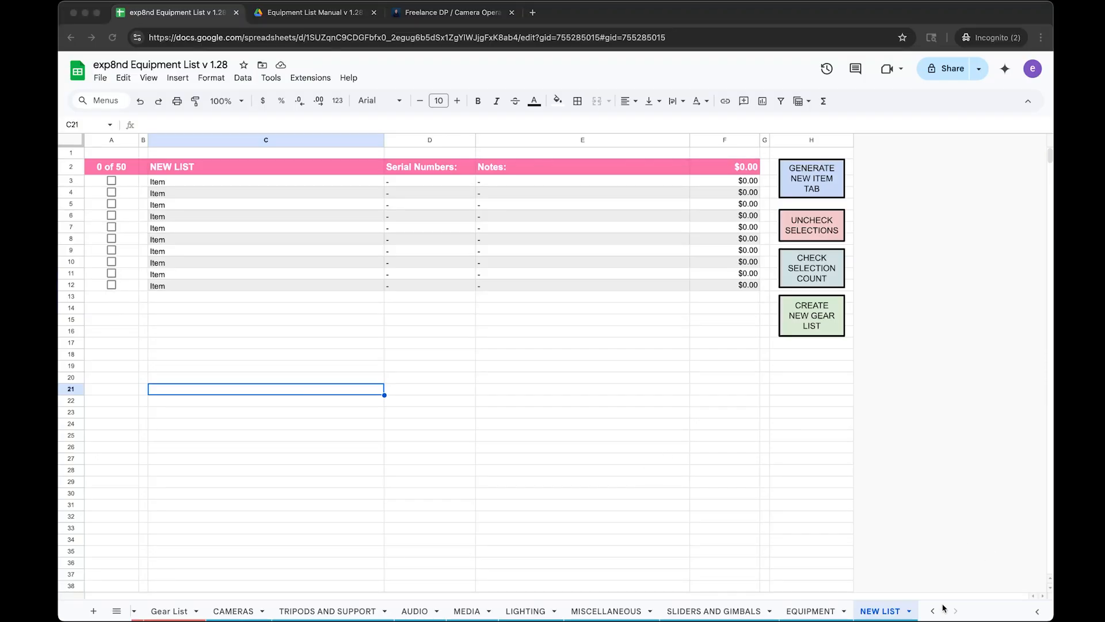
Delete the NEW LIST sheet from the workbook.
{"action": "left_click", "coordinate": [909, 611]}
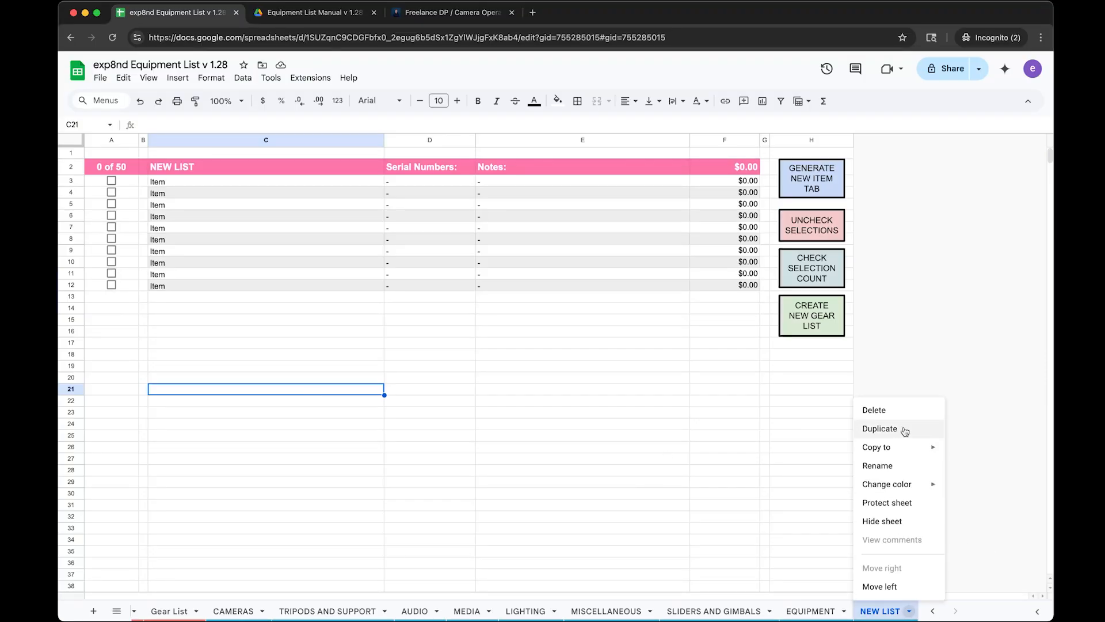
{"action": "left_click", "coordinate": [910, 411]}
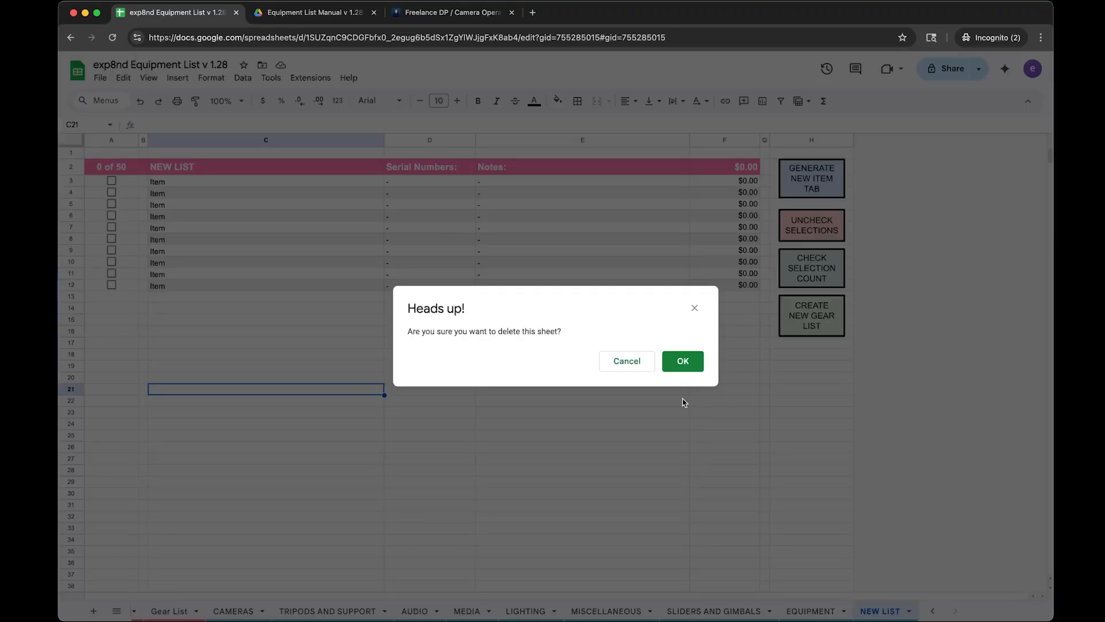
{"action": "left_click", "coordinate": [687, 370]}
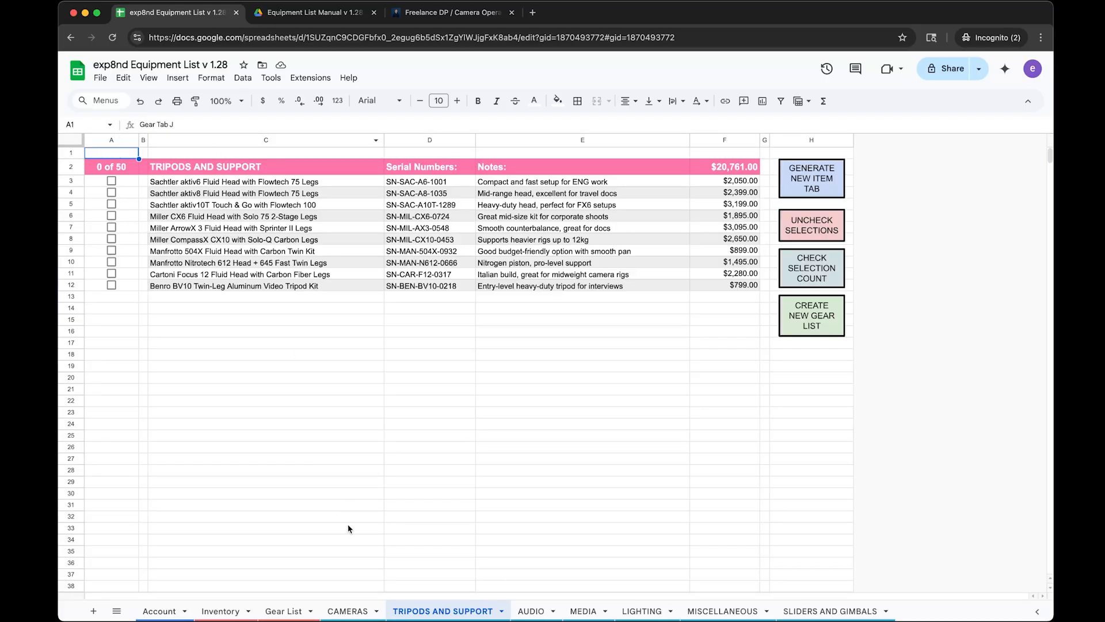
Review the Gear List, Inventory, CAMERAS, AUDIO and SLIDERS AND GIMBALS sheets, including the category heading.
{"action": "left_click", "coordinate": [284, 611]}
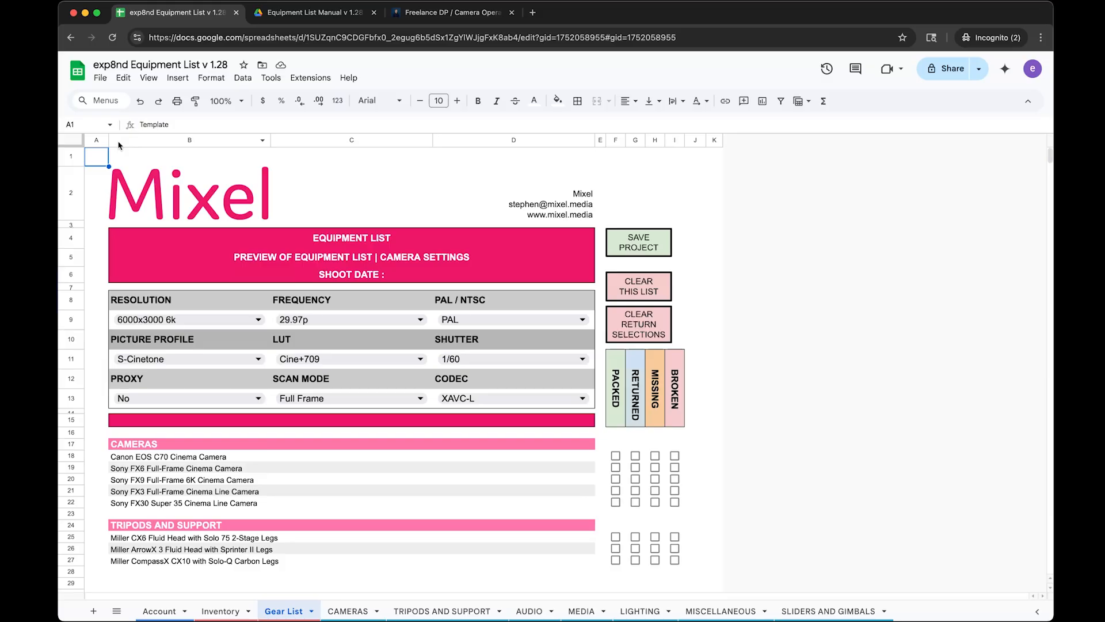
{"action": "left_click", "coordinate": [217, 610]}
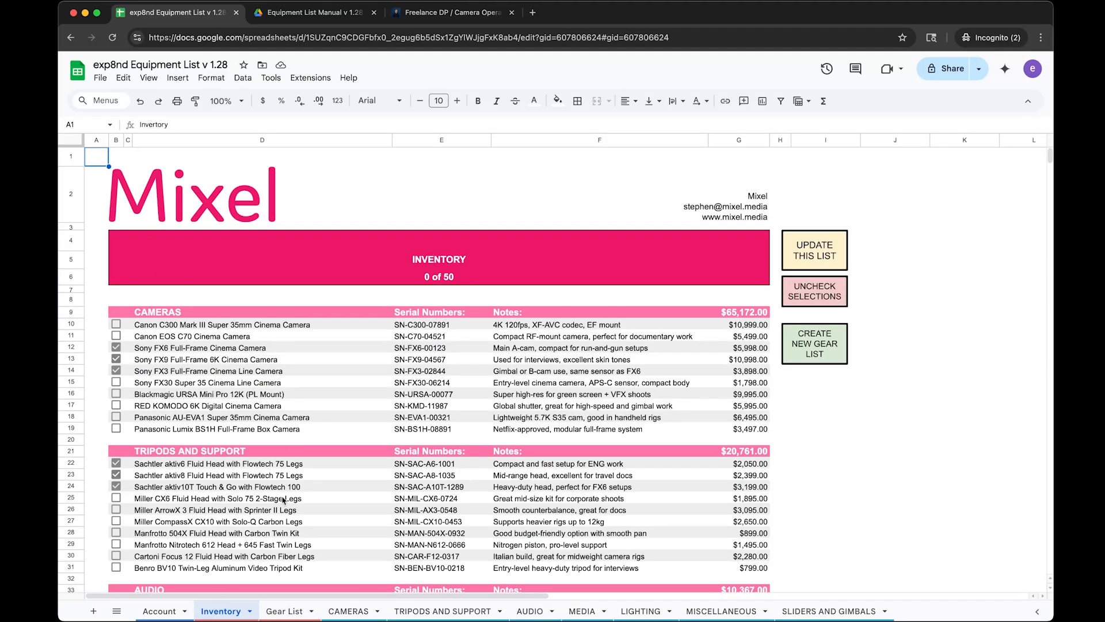
{"action": "left_click", "coordinate": [288, 610]}
{"action": "left_click", "coordinate": [347, 611]}
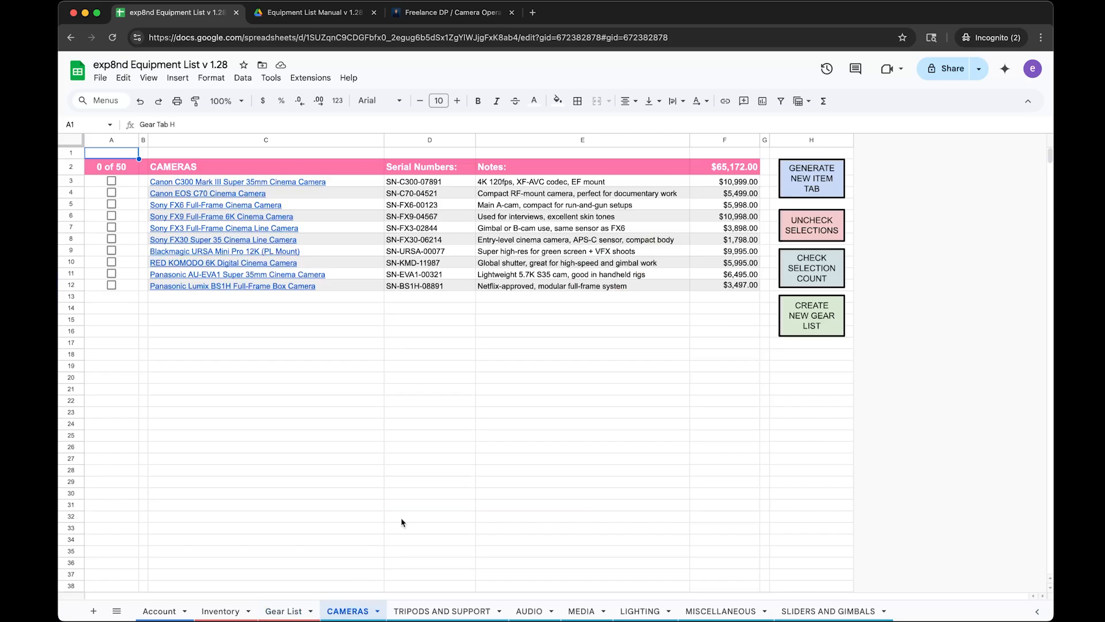
{"action": "left_click", "coordinate": [288, 610]}
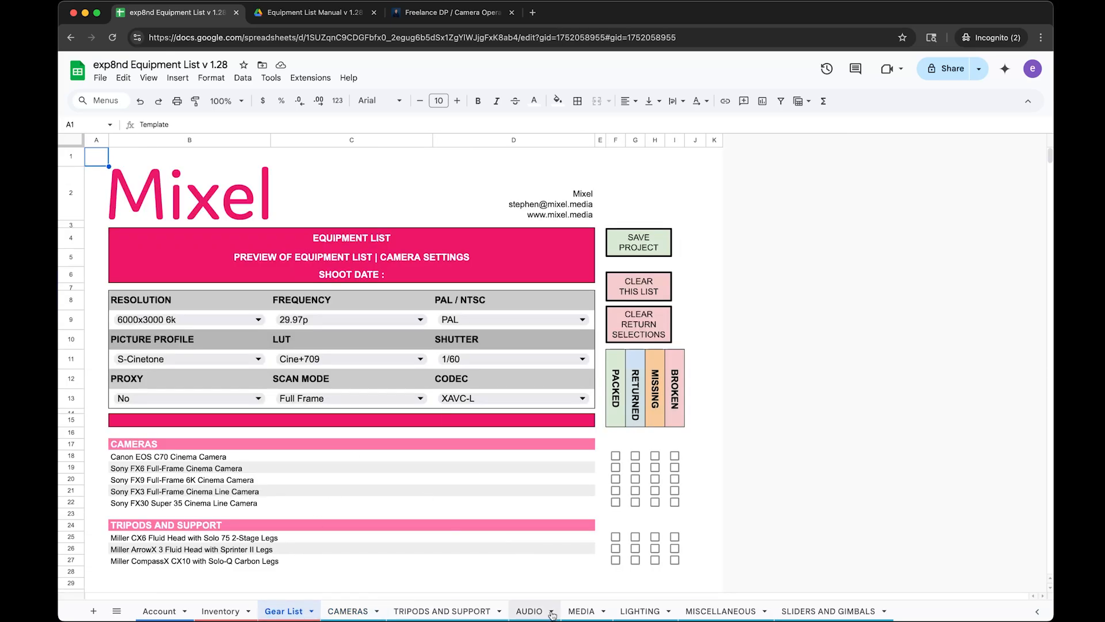
{"action": "left_click", "coordinate": [529, 611]}
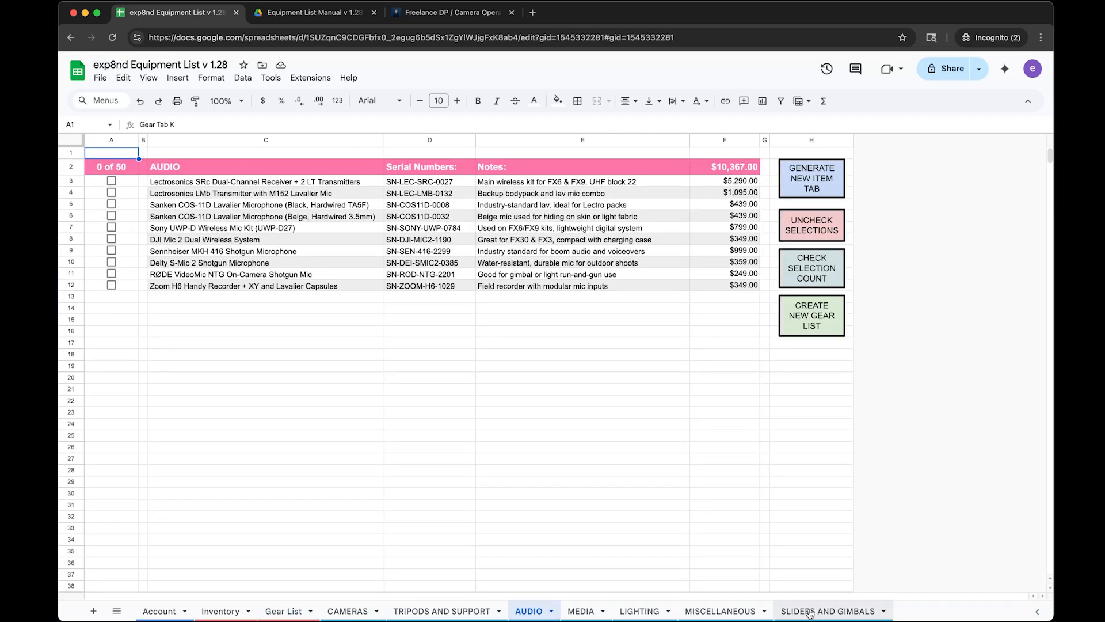
{"action": "left_click", "coordinate": [832, 609]}
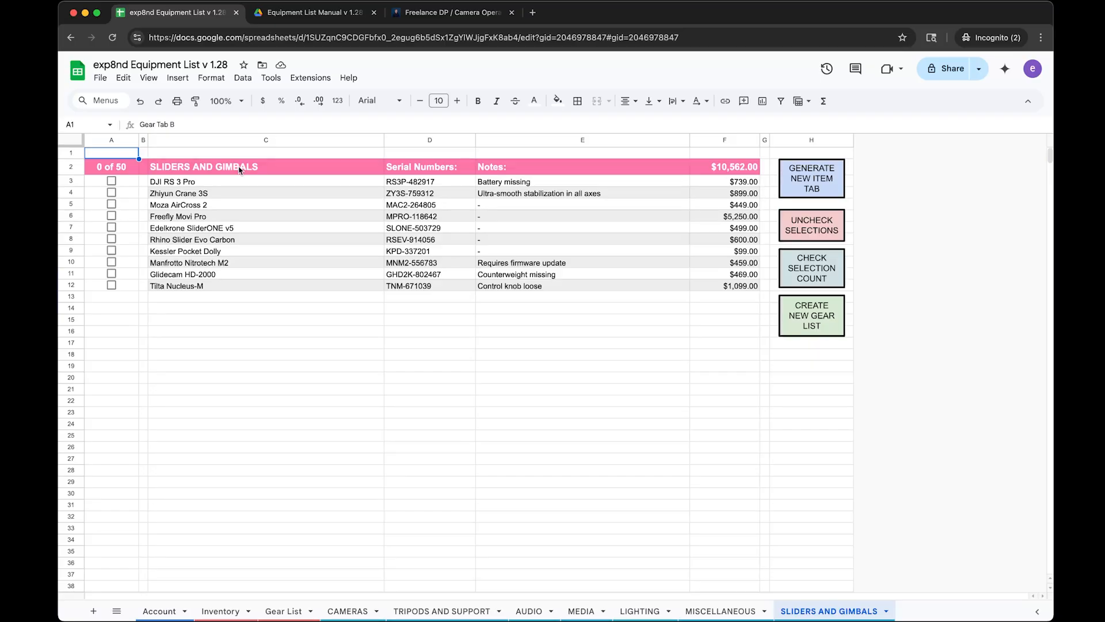
{"action": "left_click", "coordinate": [287, 167]}
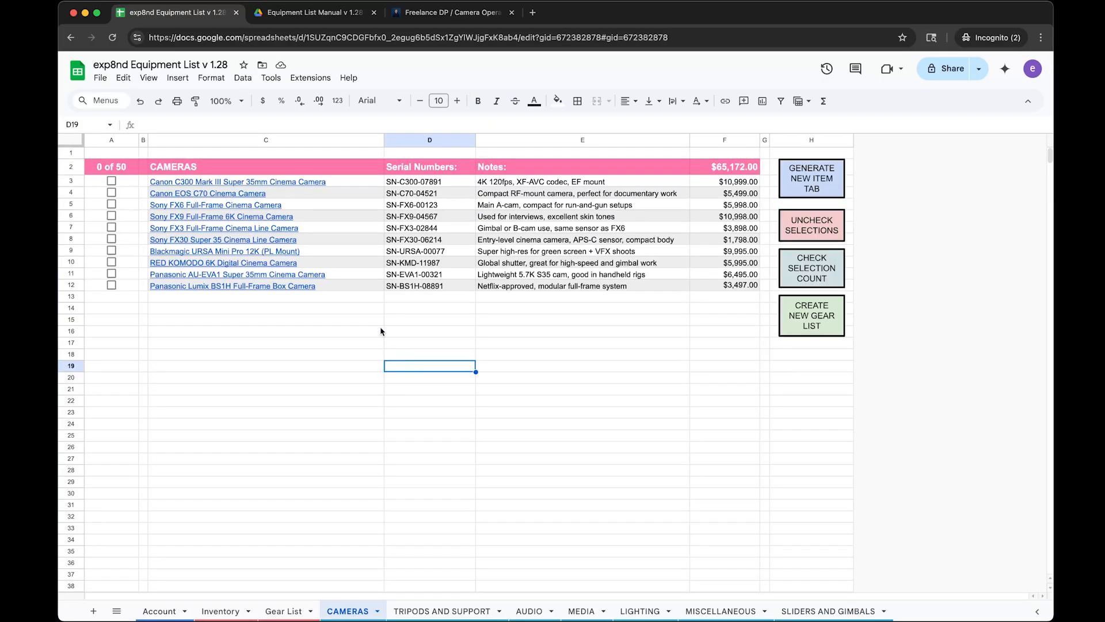
Examine the last camera entry on the CAMERAS sheet and preview the Blackmagic URSA Mini Pro 12K product link on the Inventory sheet.
{"action": "left_click", "coordinate": [345, 287]}
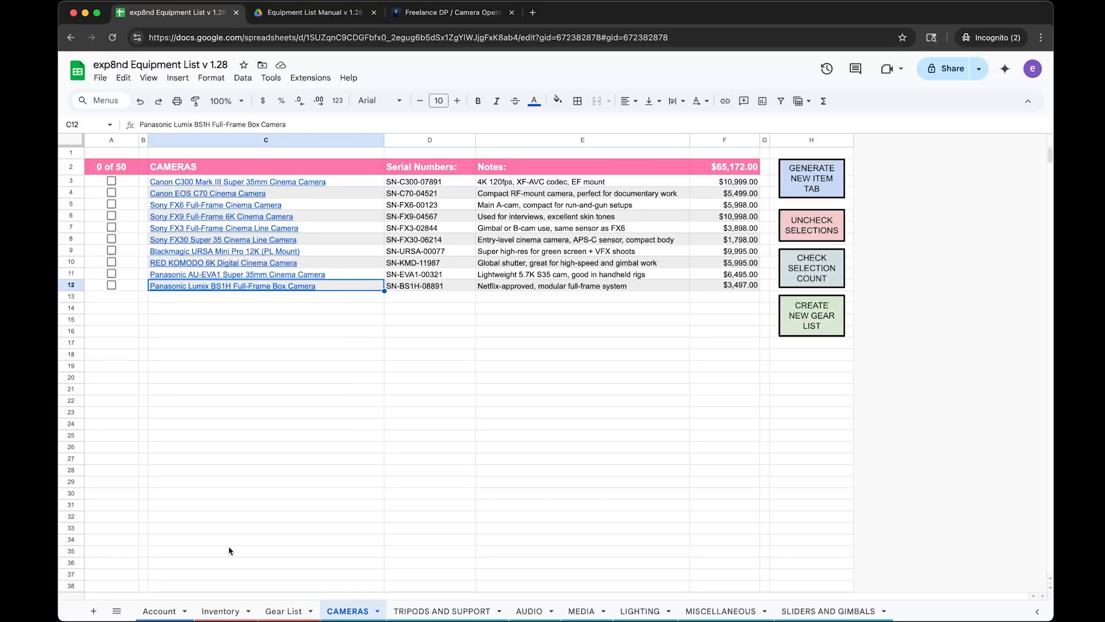
{"action": "left_click", "coordinate": [271, 609]}
{"action": "left_click", "coordinate": [241, 609]}
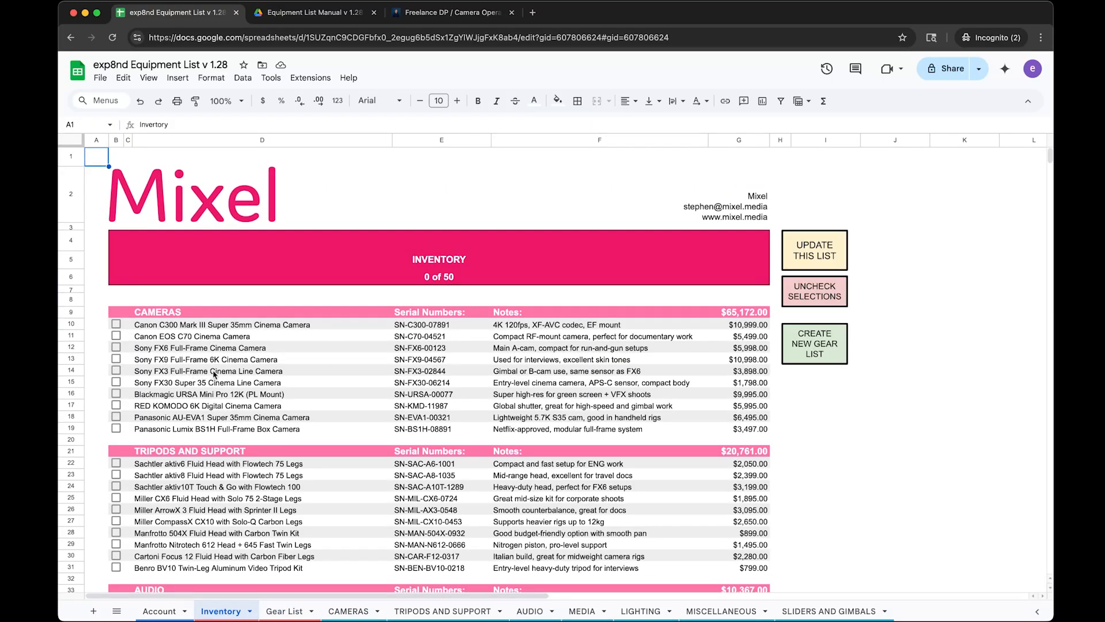
{"action": "mouse_move", "coordinate": [218, 374]}
{"action": "mouse_move", "coordinate": [226, 393]}
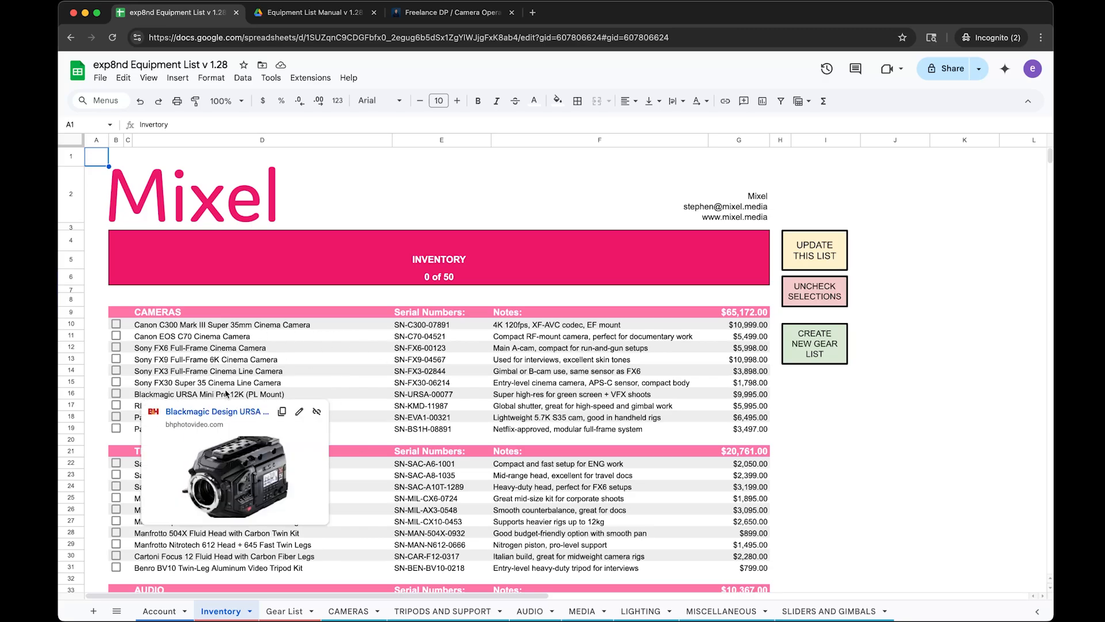
Review the Information section of the Account sheet and return to the equipment categories on the Inventory sheet.
{"action": "left_click", "coordinate": [156, 611]}
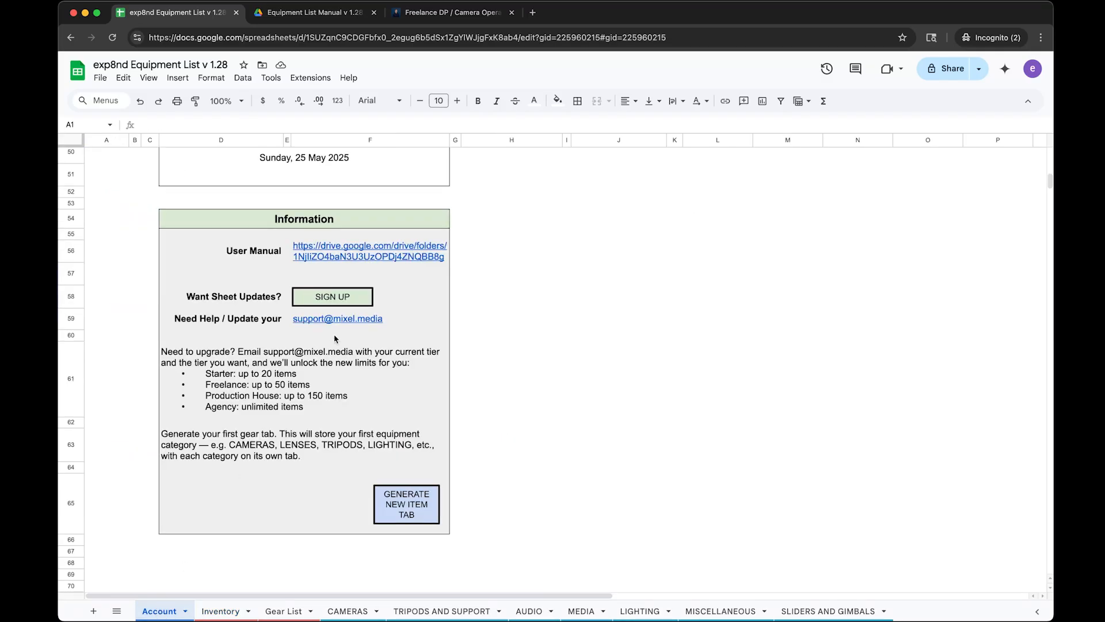
{"action": "mouse_move", "coordinate": [338, 329]}
{"action": "left_click", "coordinate": [220, 611]}
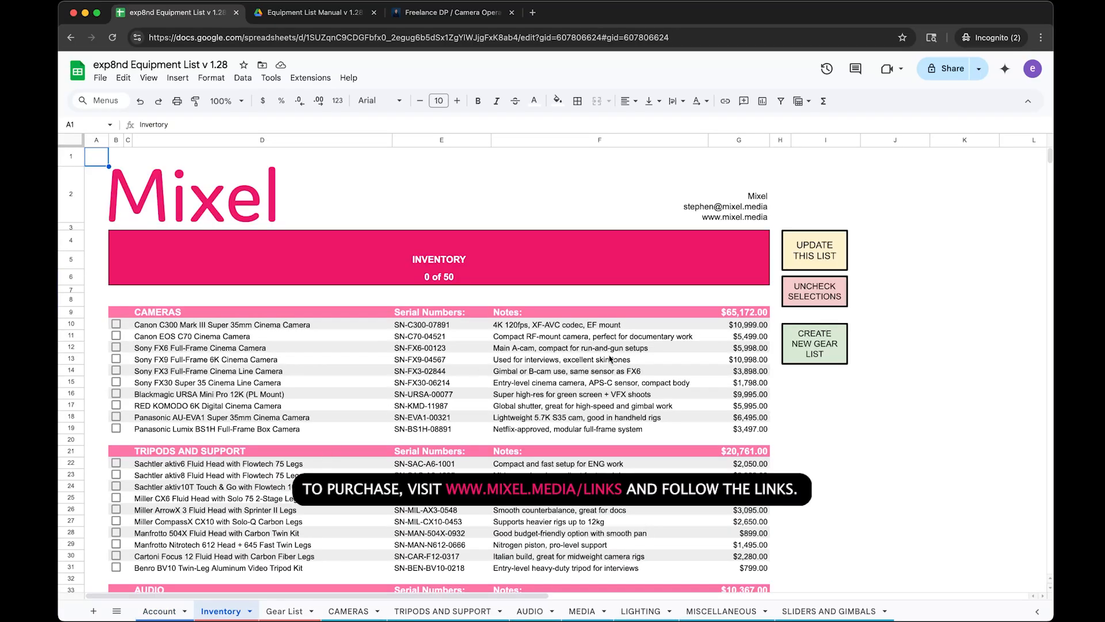
{"action": "scroll", "coordinate": [610, 359], "scroll_direction": "down", "scroll_amount": 1}
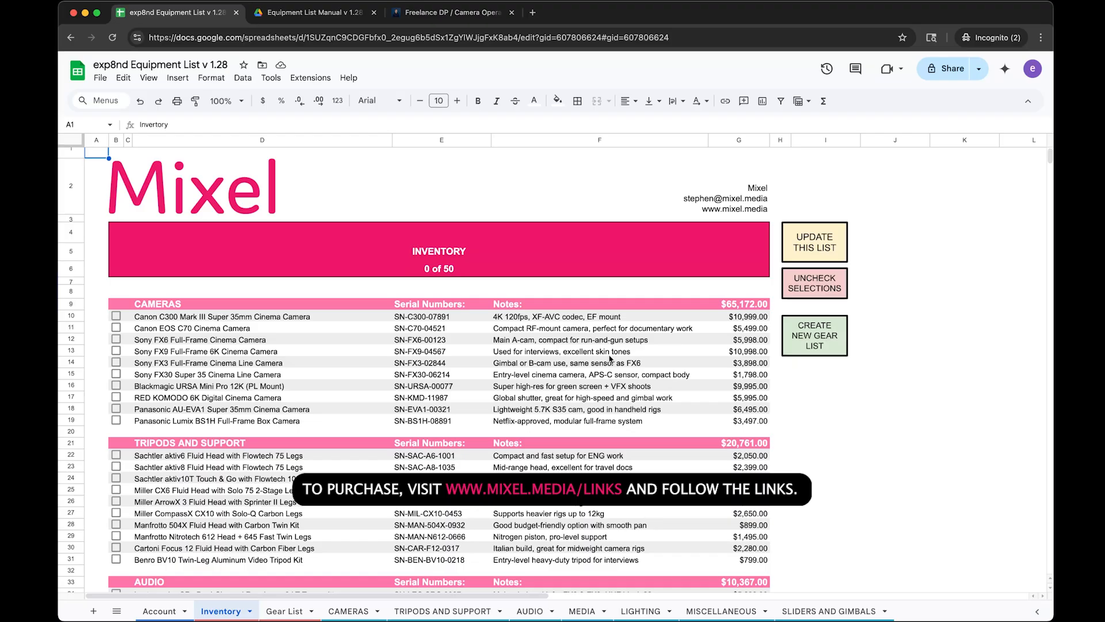
{"action": "scroll", "coordinate": [610, 358], "scroll_direction": "up", "scroll_amount": 1}
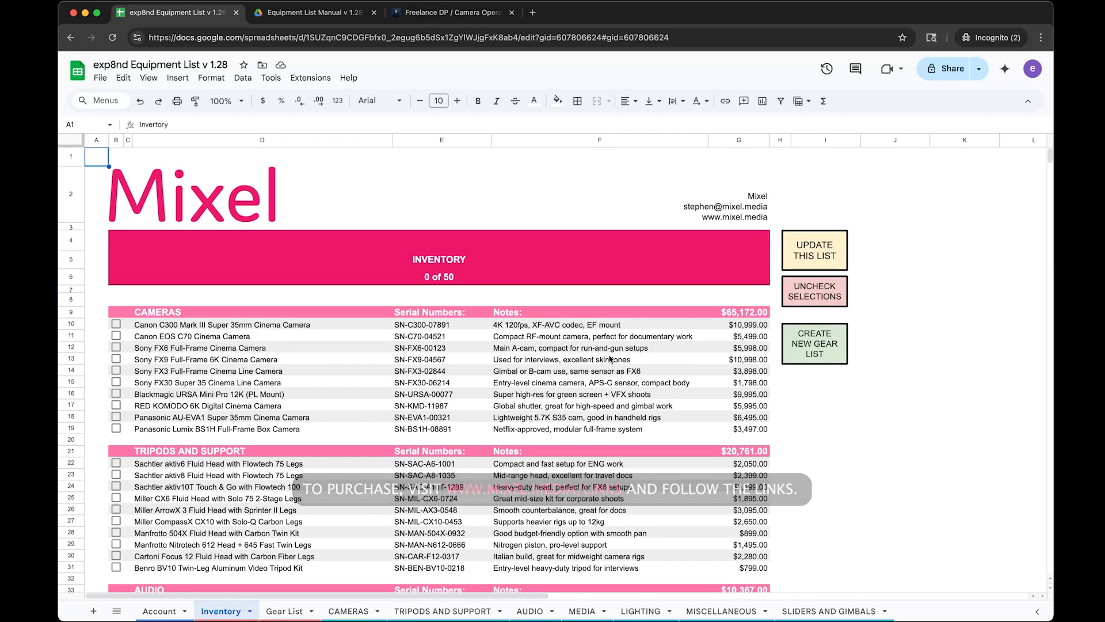